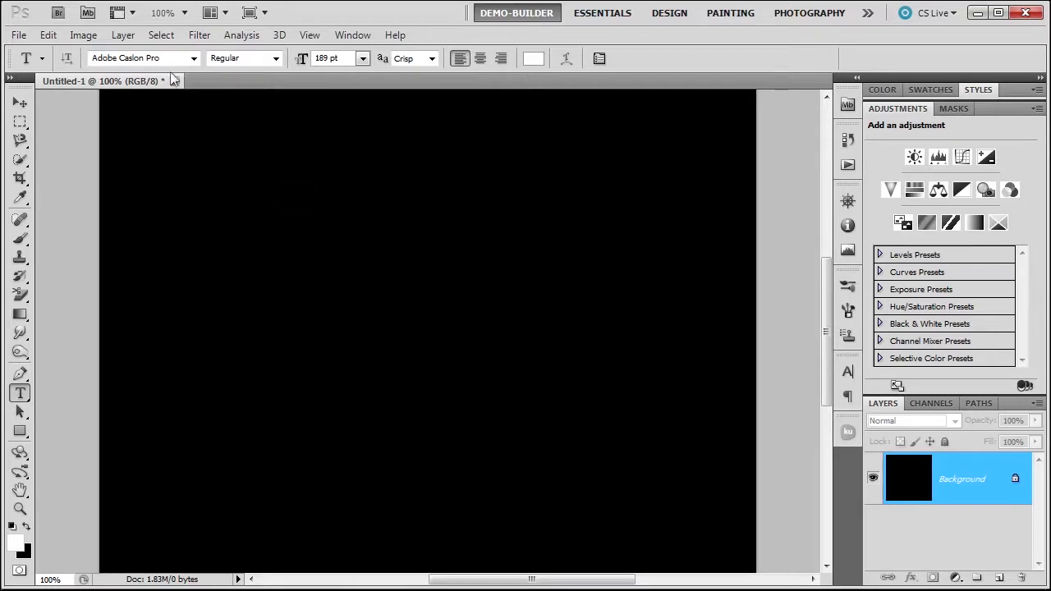
Add the text "Fire" in white on the black canvas as a new type layer.
{"action": "left_click", "coordinate": [198, 289]}
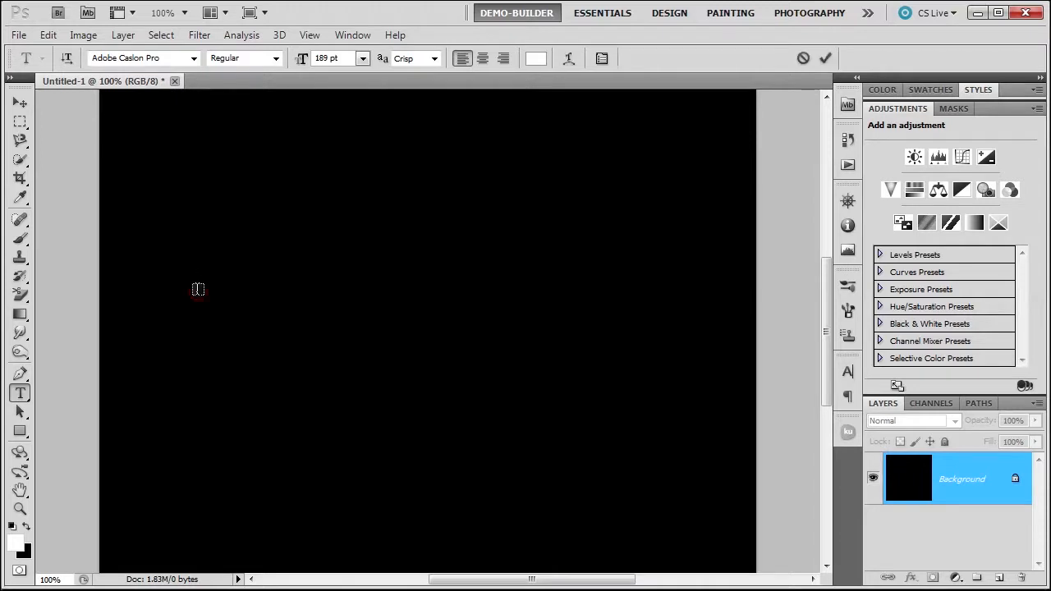
{"action": "type", "text": "F"}
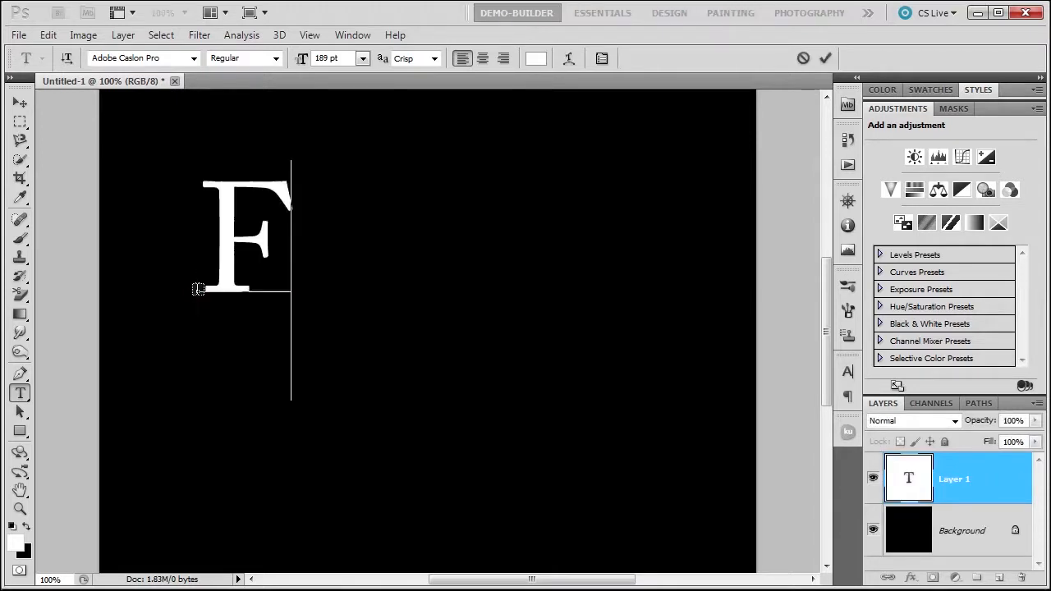
{"action": "type", "text": "ire"}
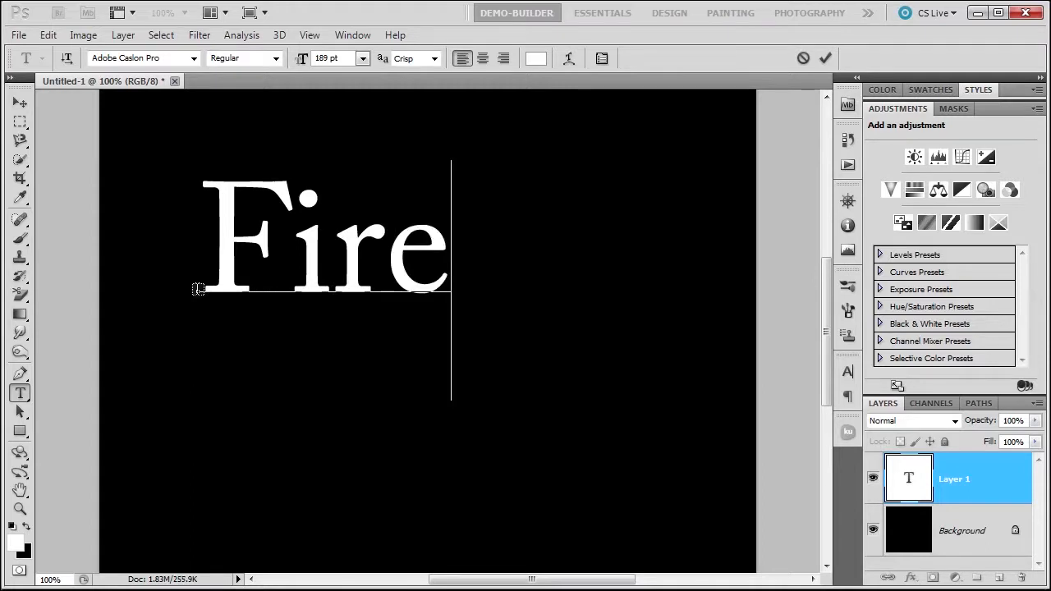
{"action": "key", "text": "ctrl+Return"}
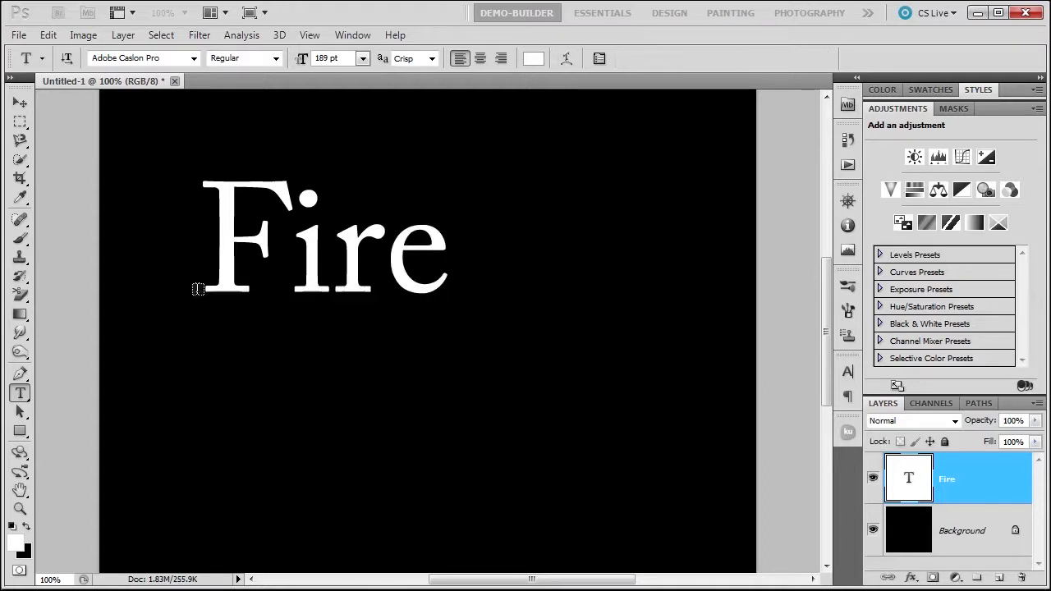
Enlarge the "Fire" text to 291 pt and reposition it near the middle of the canvas.
{"action": "left_click_drag", "start_coordinate": [231, 293], "coordinate": [286, 334]}
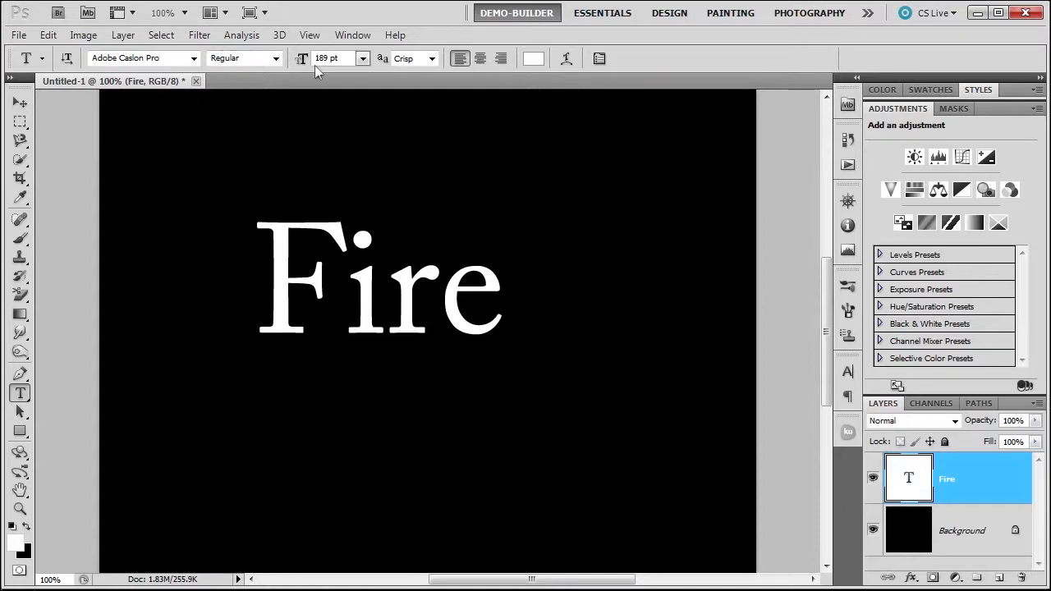
{"action": "left_click_drag", "start_coordinate": [300, 59], "coordinate": [322, 64]}
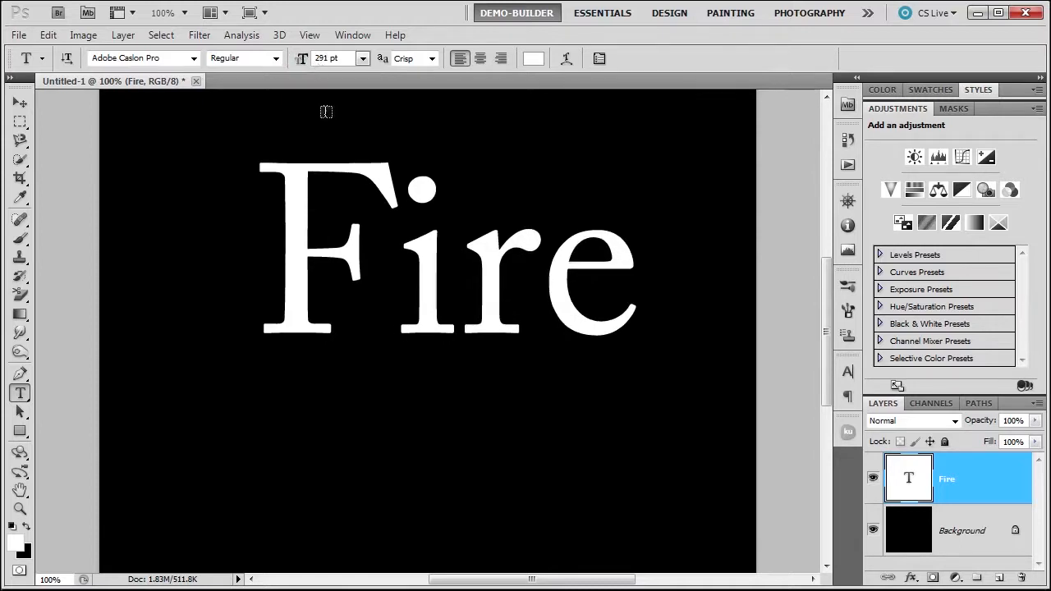
{"action": "left_click_drag", "start_coordinate": [304, 323], "coordinate": [270, 354], "text": "ctrl"}
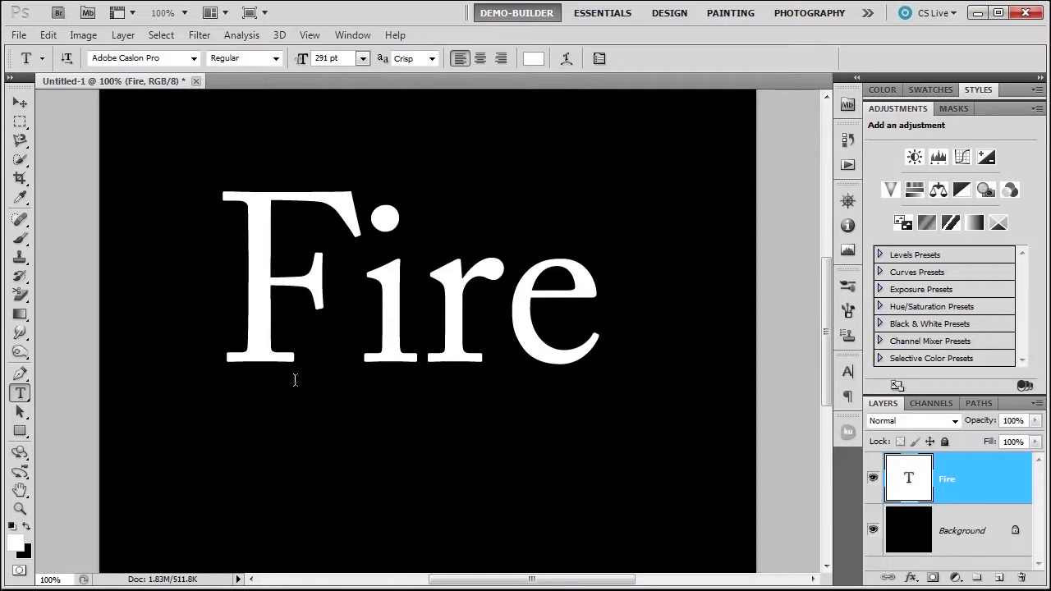
Add an Outer Glow layer style to the Fire layer with glow colour f70300.
{"action": "double_click", "coordinate": [888, 113]}
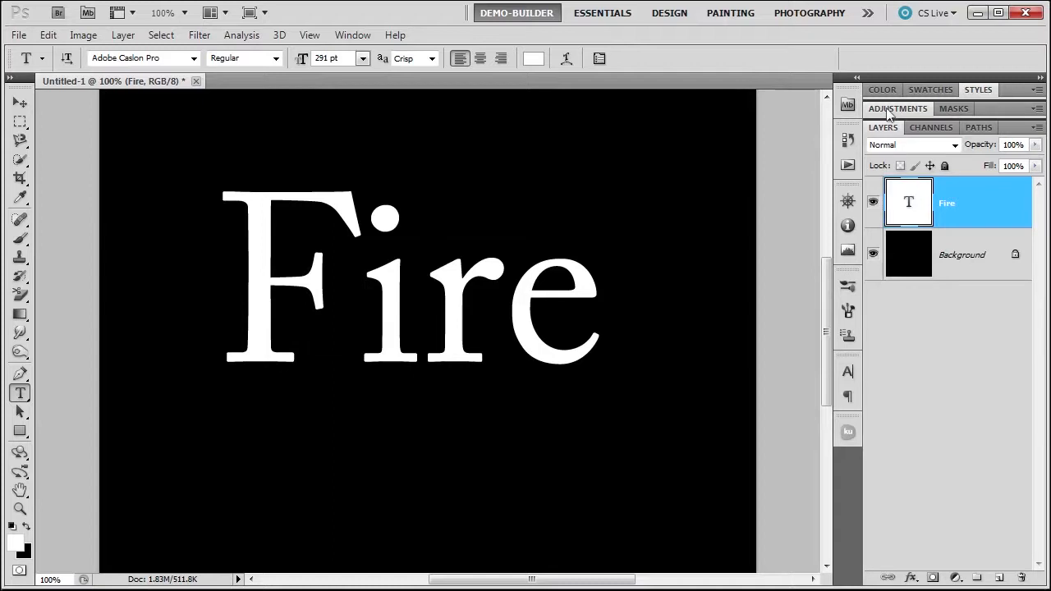
{"action": "double_click", "coordinate": [987, 209]}
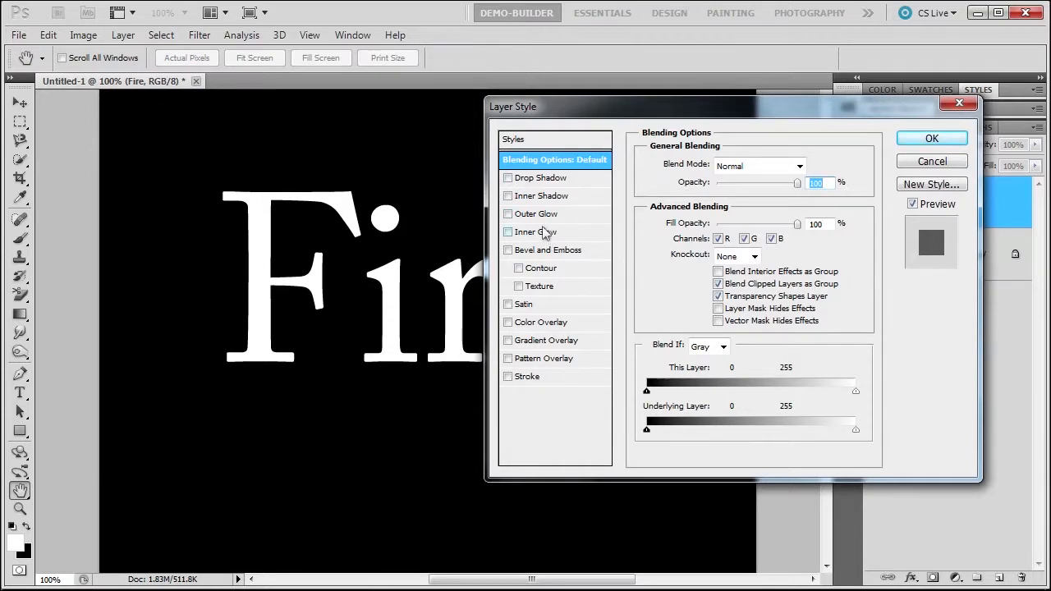
{"action": "left_click", "coordinate": [527, 217]}
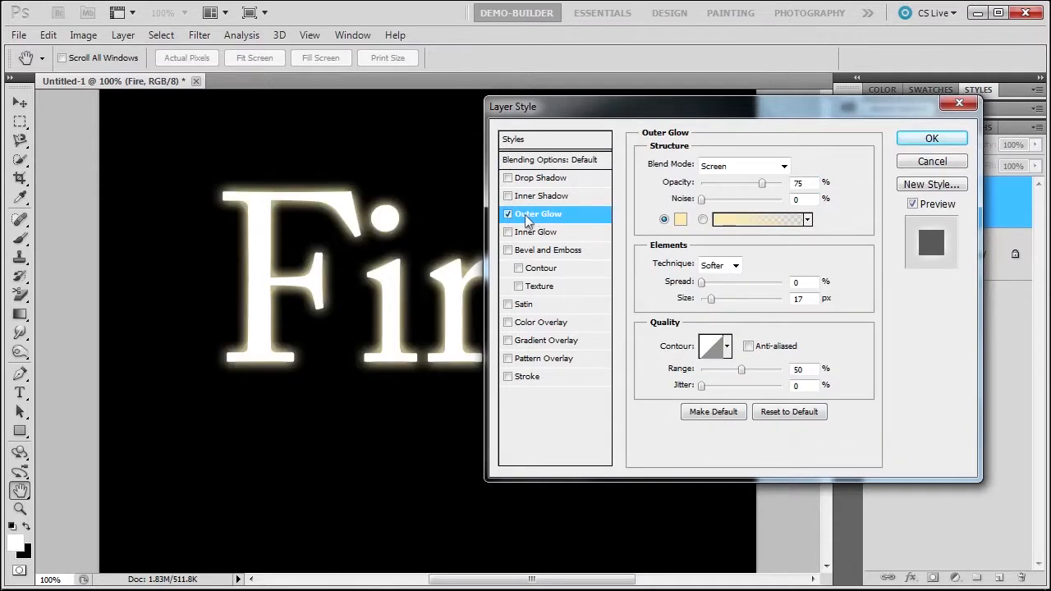
{"action": "left_click", "coordinate": [680, 220]}
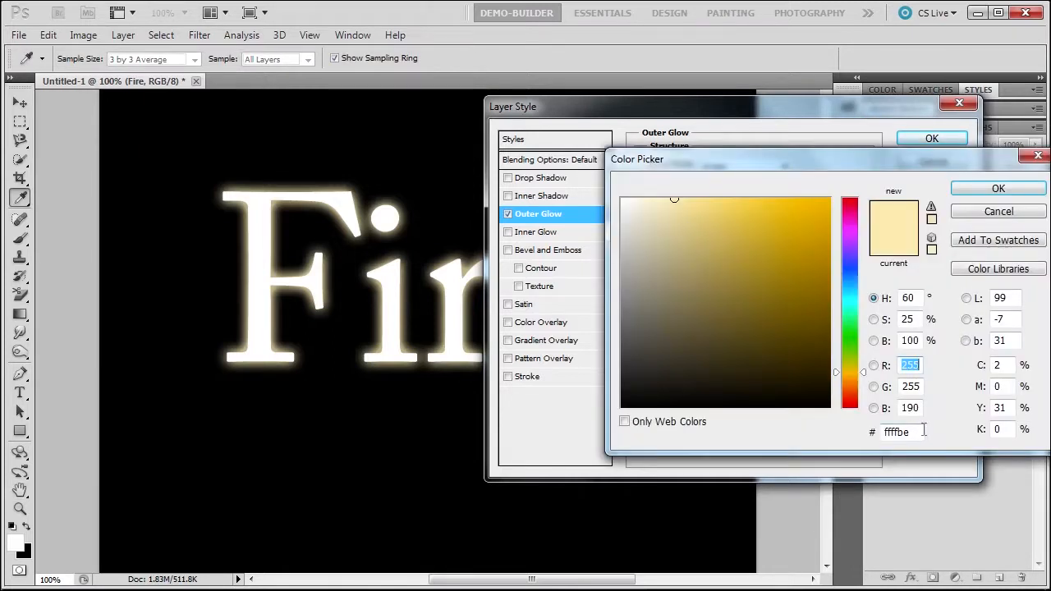
{"action": "left_click_drag", "start_coordinate": [915, 433], "coordinate": [873, 435]}
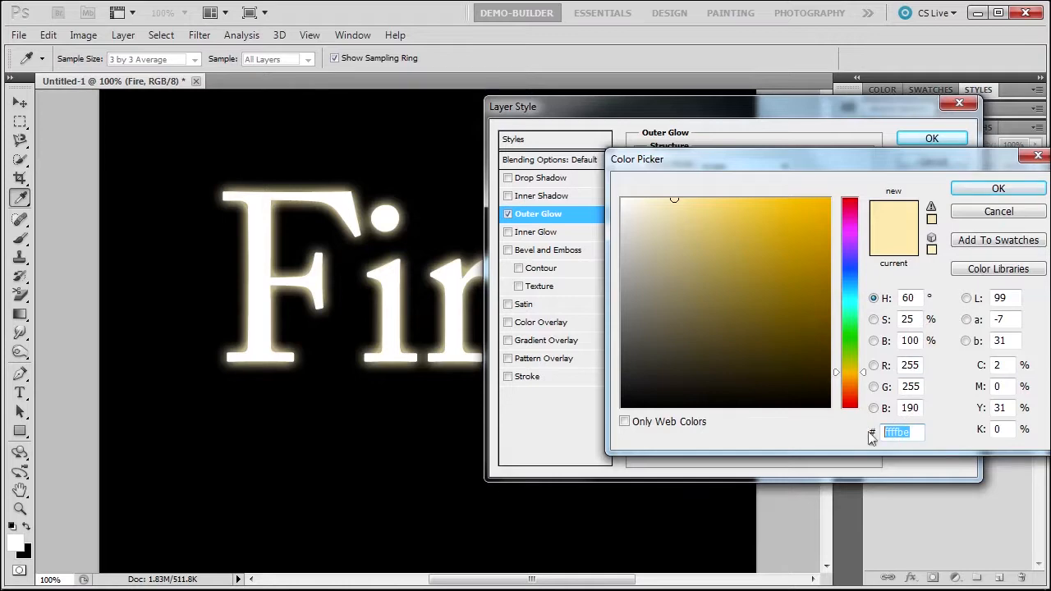
{"action": "type", "text": "f"}
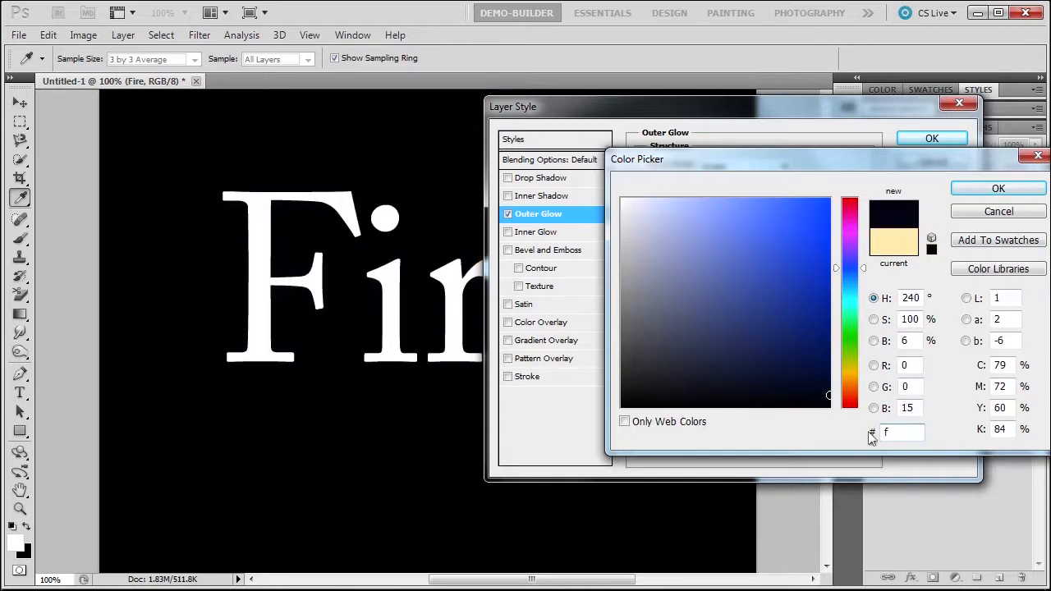
{"action": "type", "text": "703"}
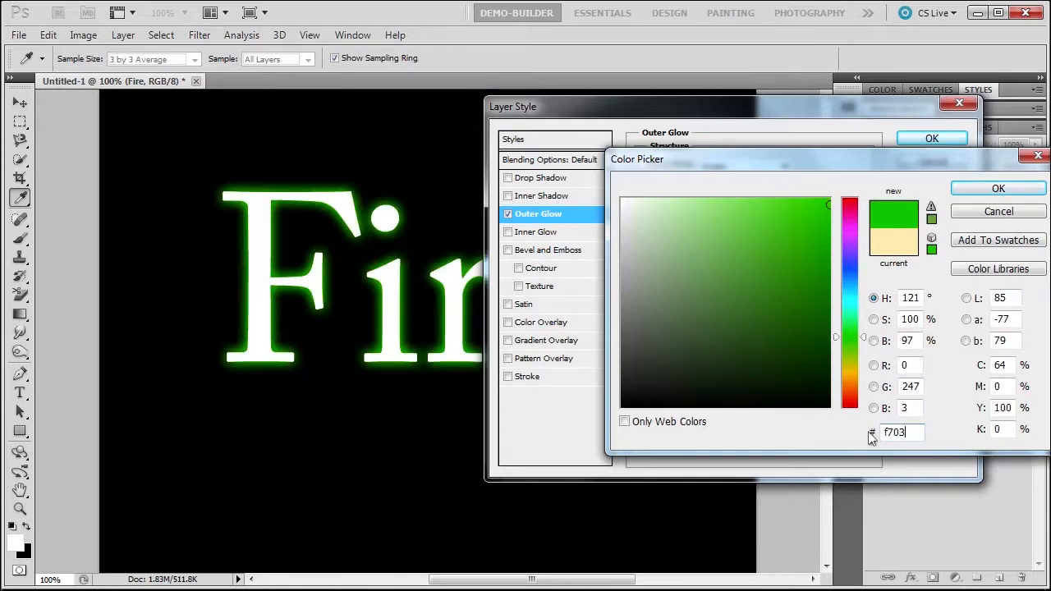
{"action": "type", "text": "00"}
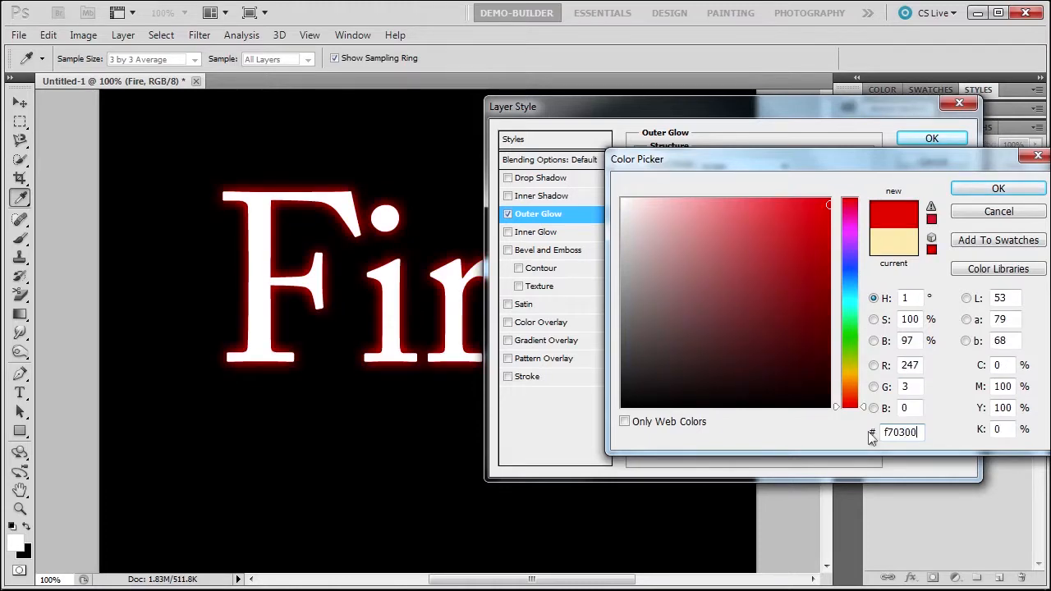
{"action": "left_click", "coordinate": [977, 188]}
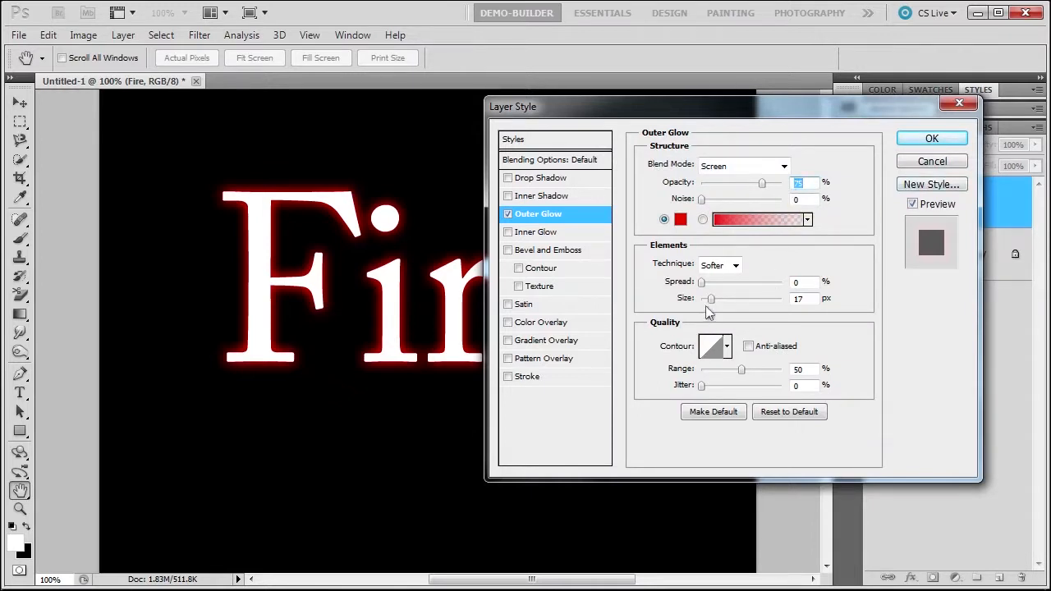
Reduce the Outer Glow size to 9 px.
{"action": "double_click", "coordinate": [814, 298]}
{"action": "type", "text": "5"}
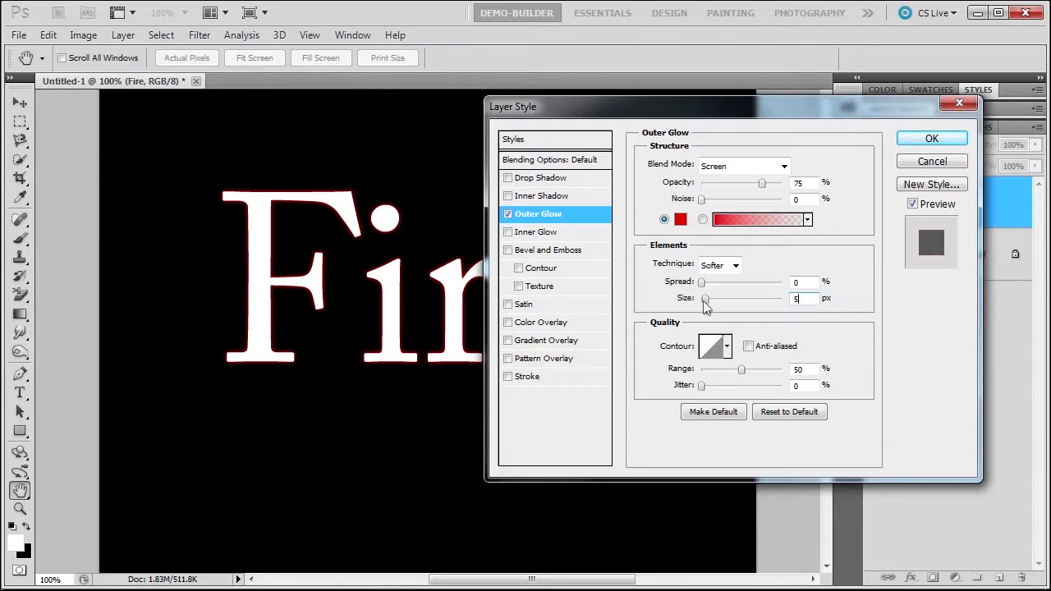
{"action": "left_click_drag", "start_coordinate": [704, 305], "coordinate": [711, 304]}
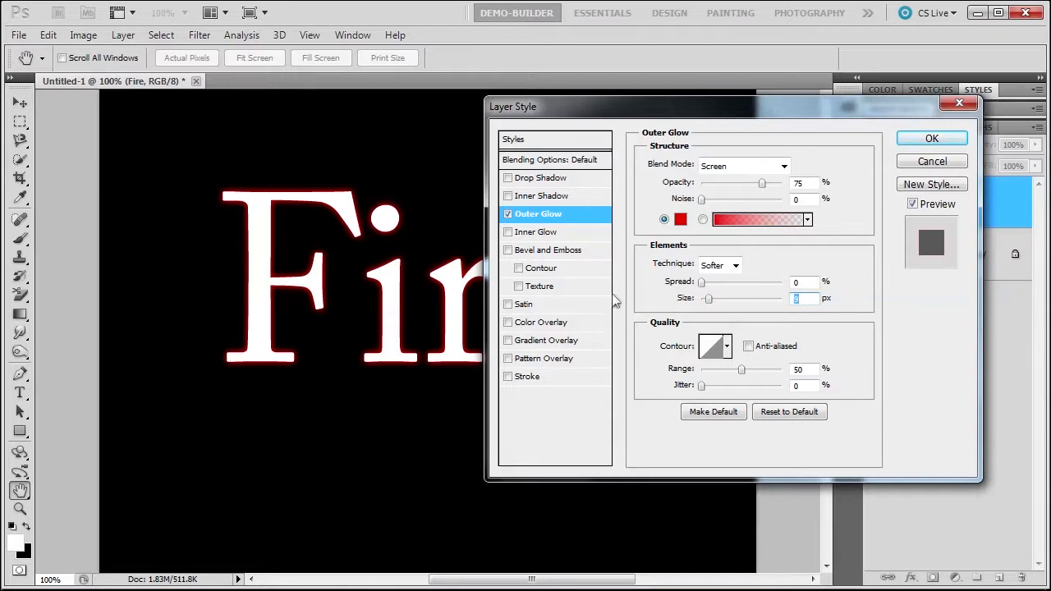
Add a Color Overlay to the Fire text with the colour cd7e2e.
{"action": "left_click", "coordinate": [535, 324]}
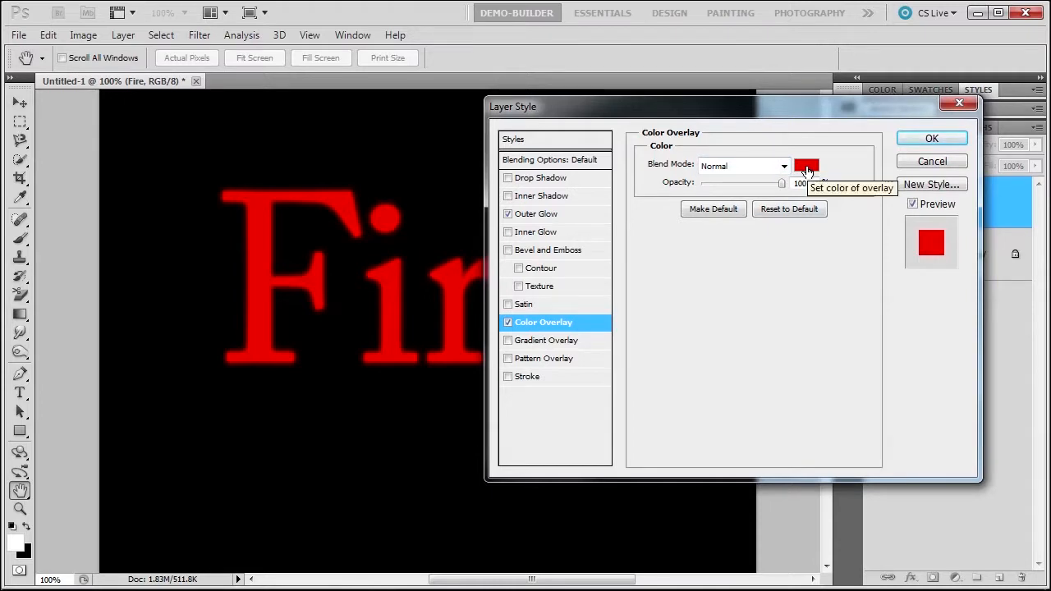
{"action": "left_click", "coordinate": [807, 167]}
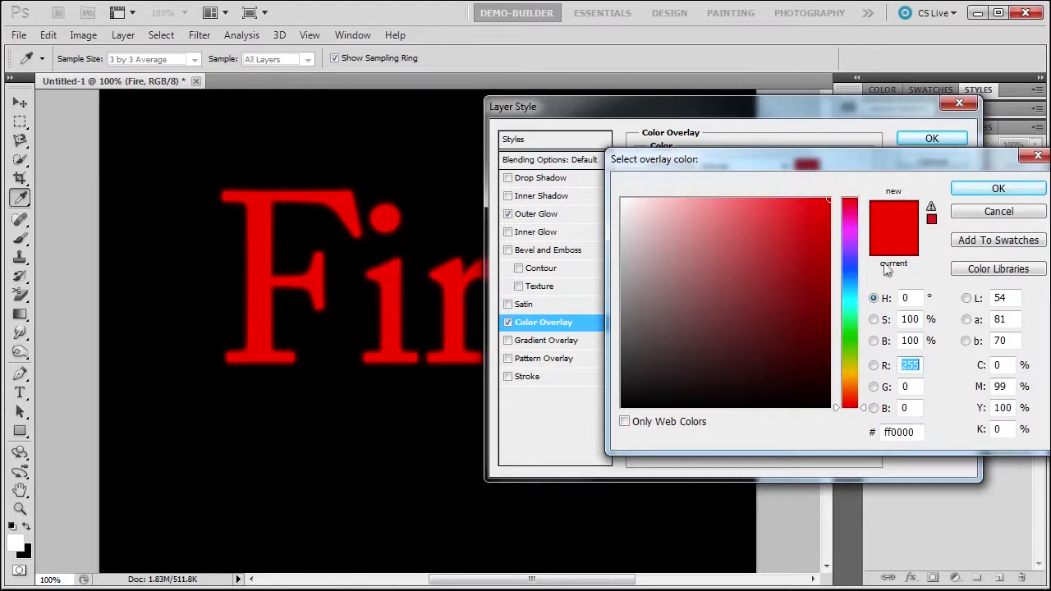
{"action": "left_click_drag", "start_coordinate": [920, 433], "coordinate": [839, 433]}
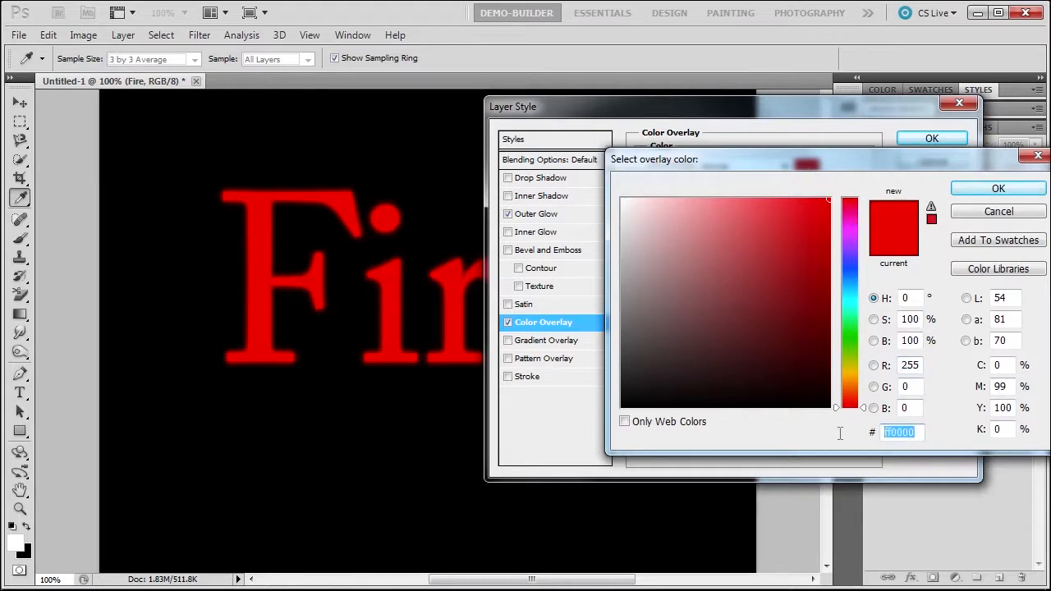
{"action": "type", "text": "c"}
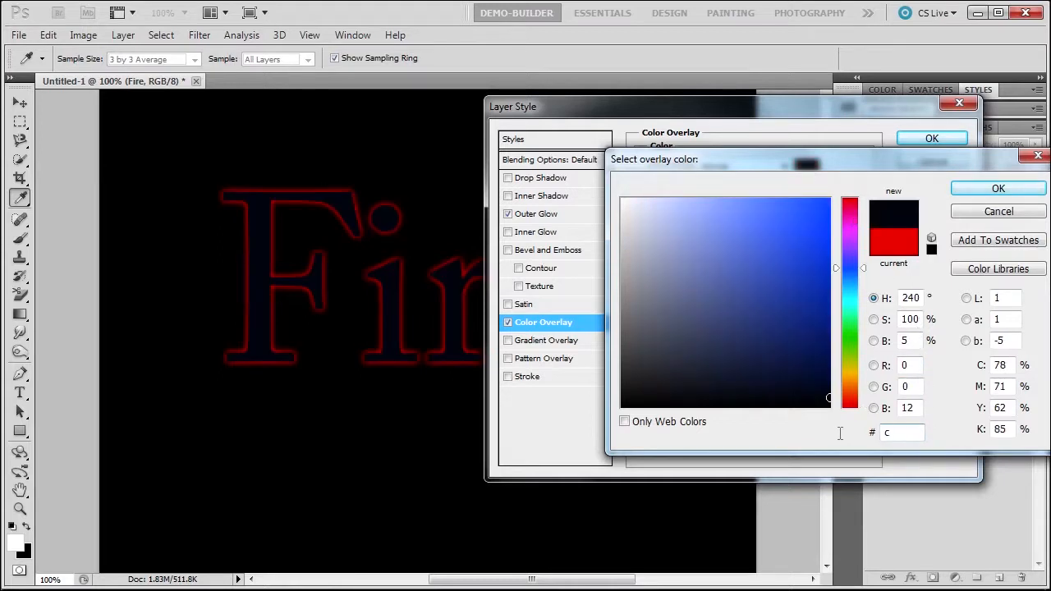
{"action": "type", "text": "d7"}
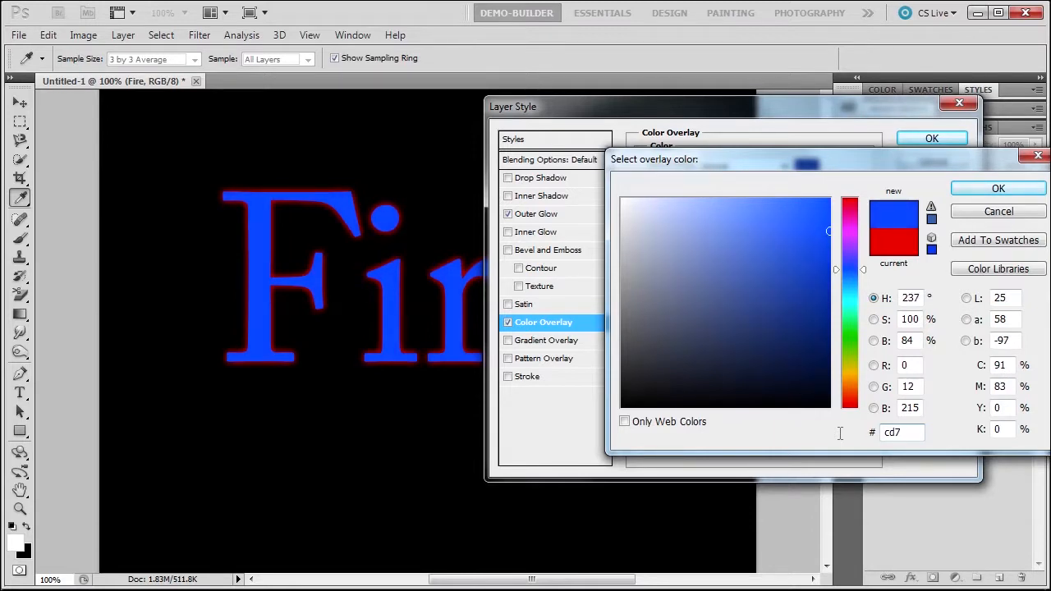
{"action": "type", "text": "e2e"}
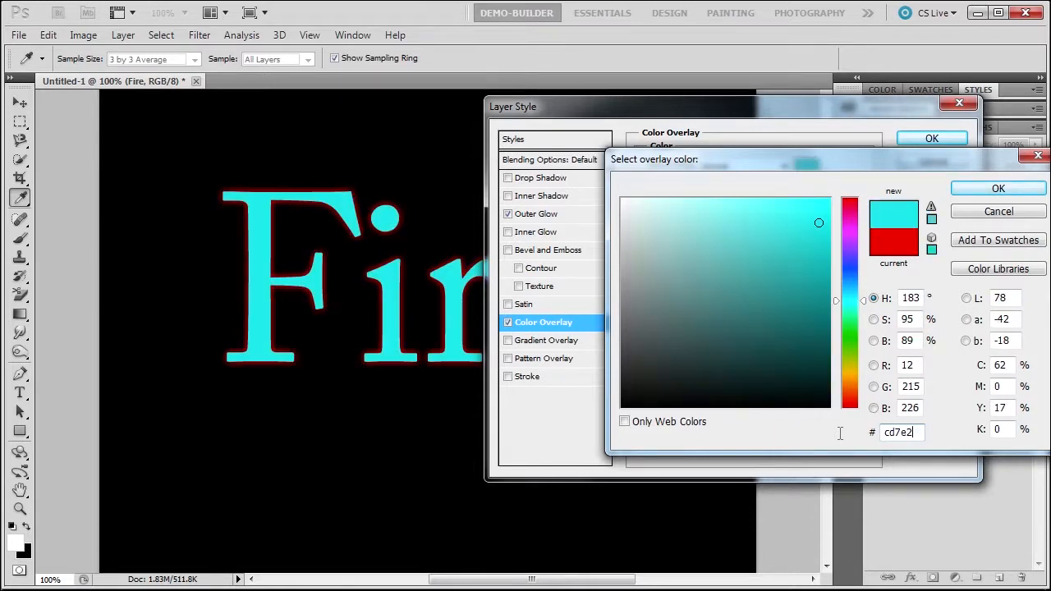
{"action": "left_click", "coordinate": [985, 190]}
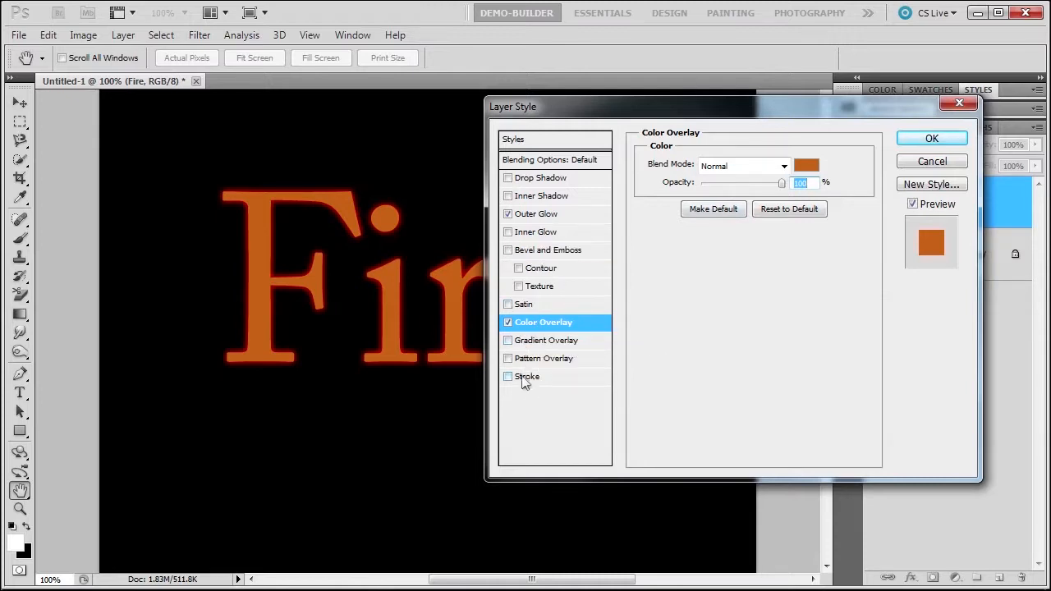
Add a Satin effect to the Fire text with 100% opacity and the colour 872d0f.
{"action": "left_click", "coordinate": [523, 305]}
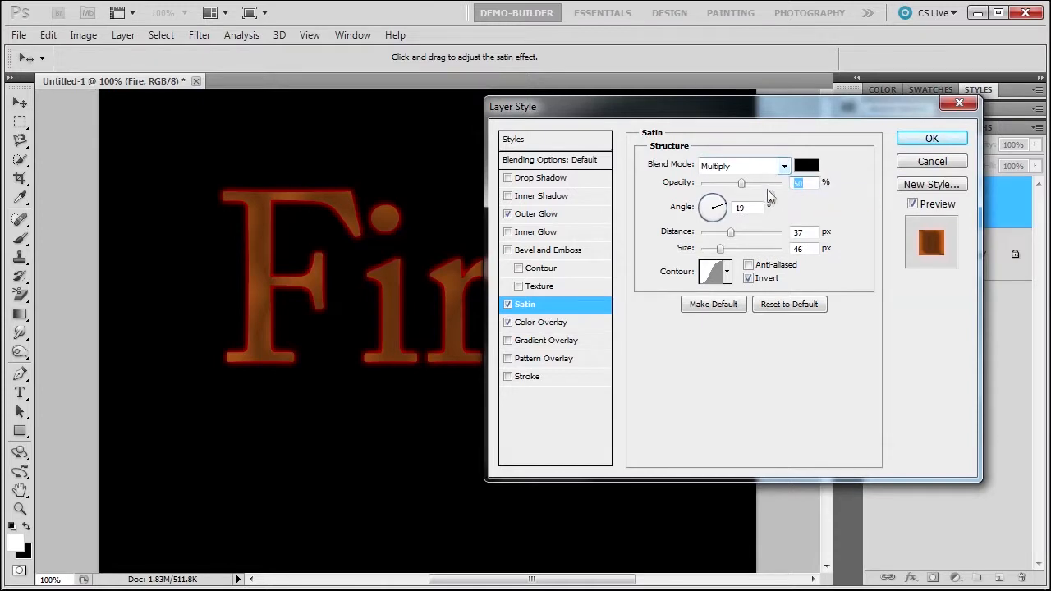
{"action": "left_click_drag", "start_coordinate": [742, 183], "coordinate": [809, 191]}
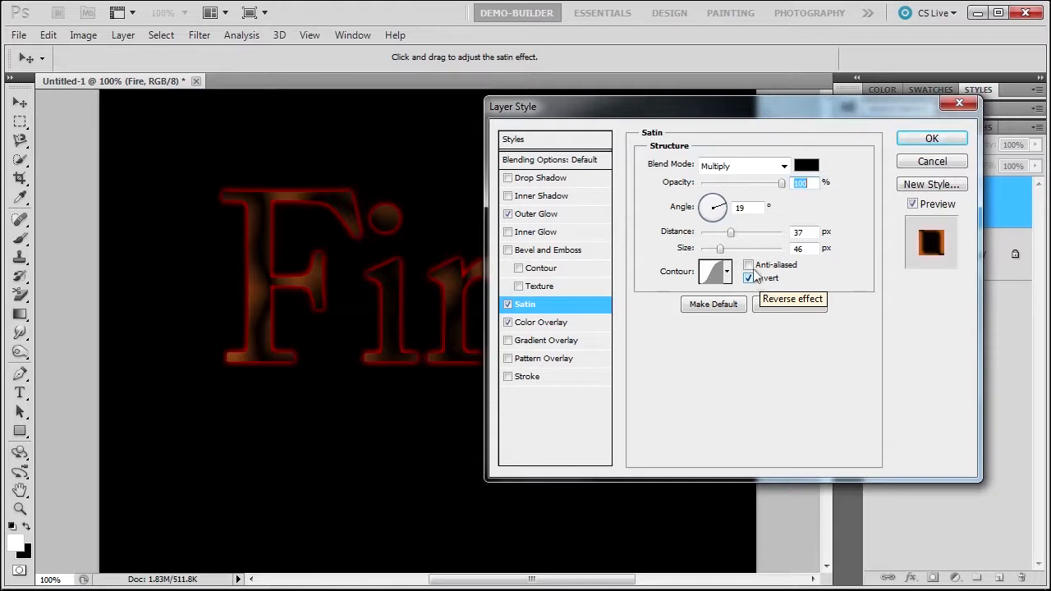
{"action": "left_click", "coordinate": [805, 165]}
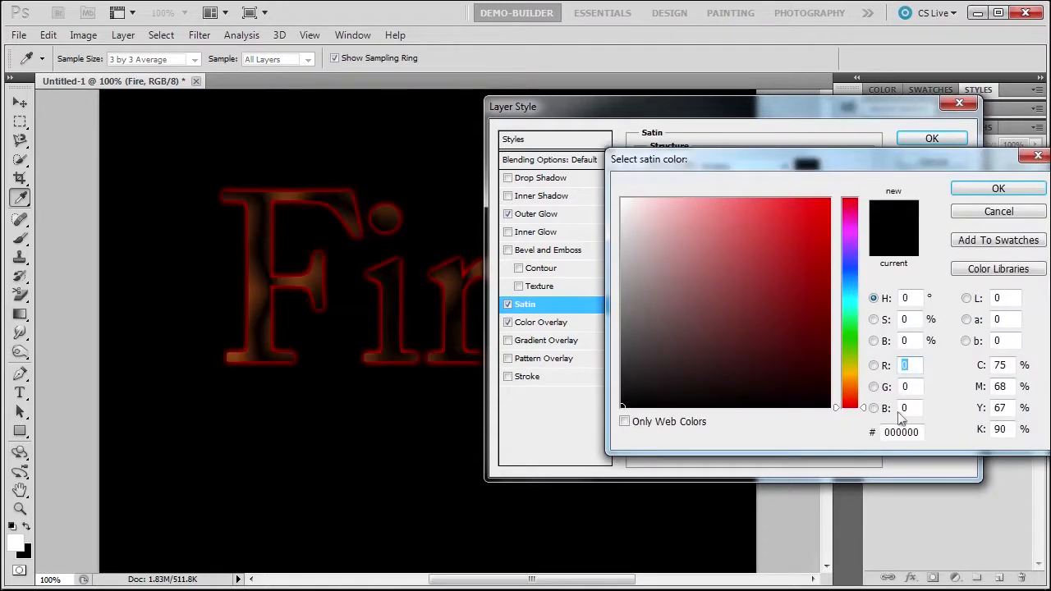
{"action": "double_click", "coordinate": [921, 432]}
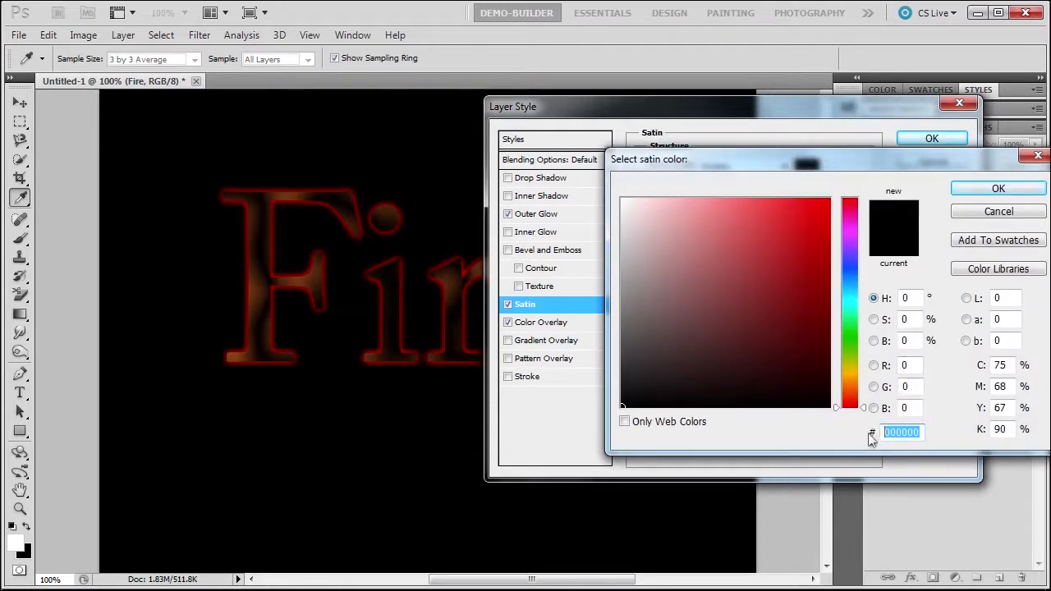
{"action": "type", "text": "87"}
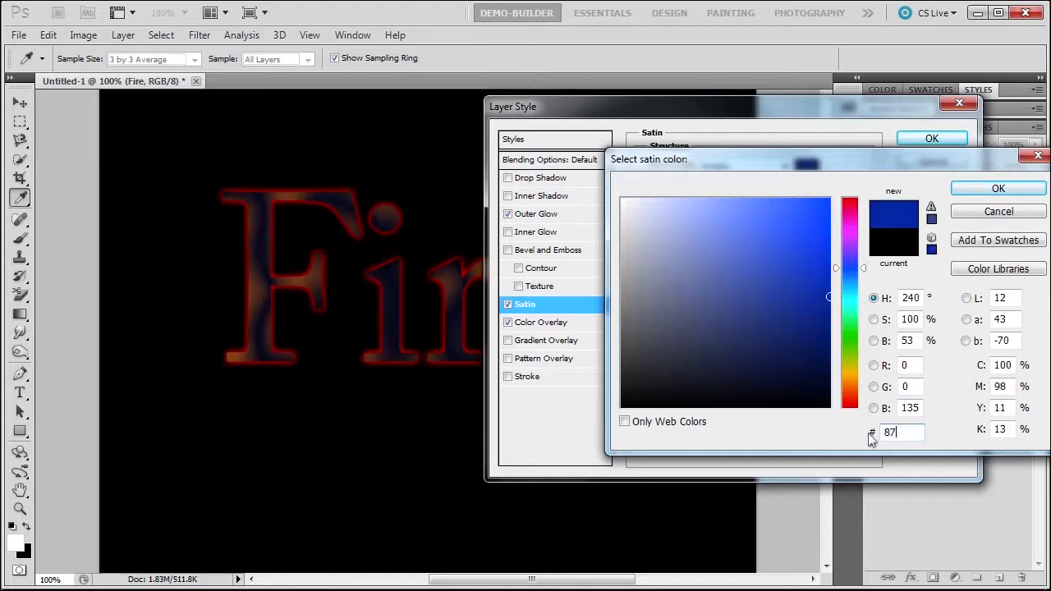
{"action": "type", "text": "2d0f"}
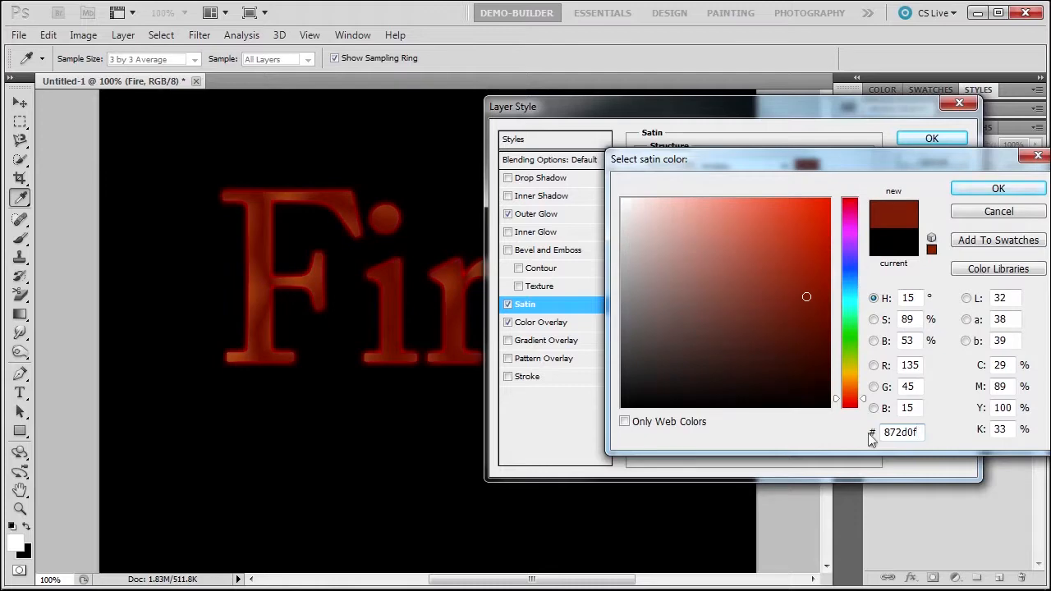
{"action": "left_click", "coordinate": [999, 188]}
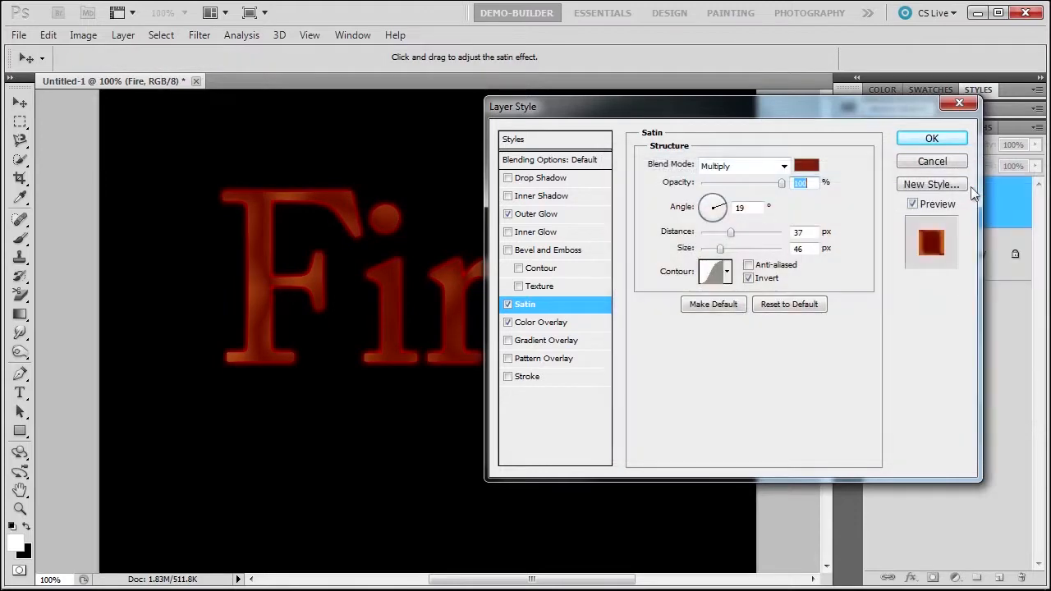
Set the Satin distance to 6 px and its size to 13 px.
{"action": "left_click", "coordinate": [811, 233]}
{"action": "type", "text": "6"}
{"action": "key", "text": "Tab"}
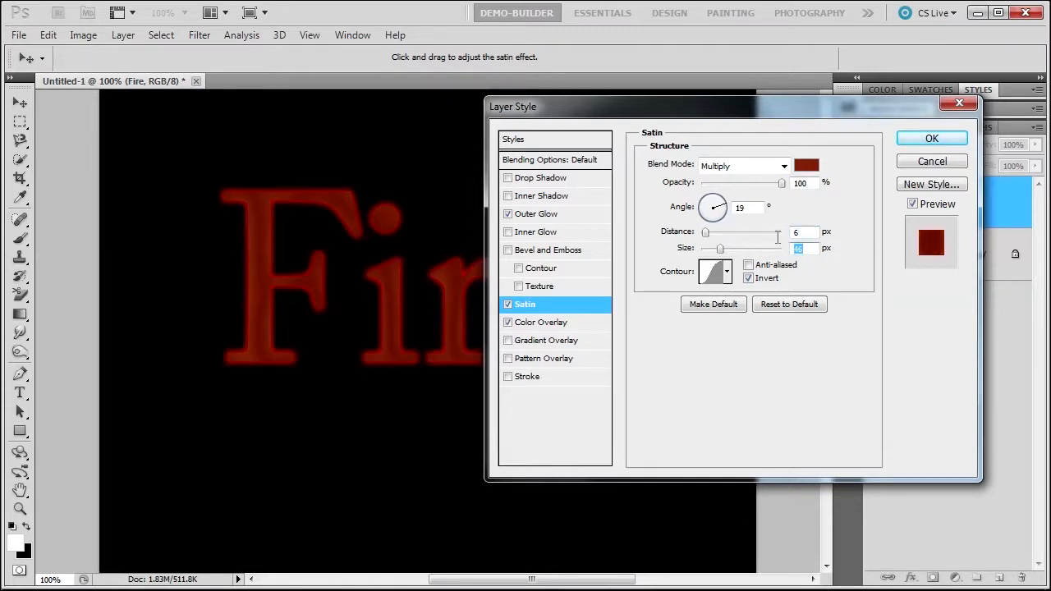
{"action": "type", "text": "13"}
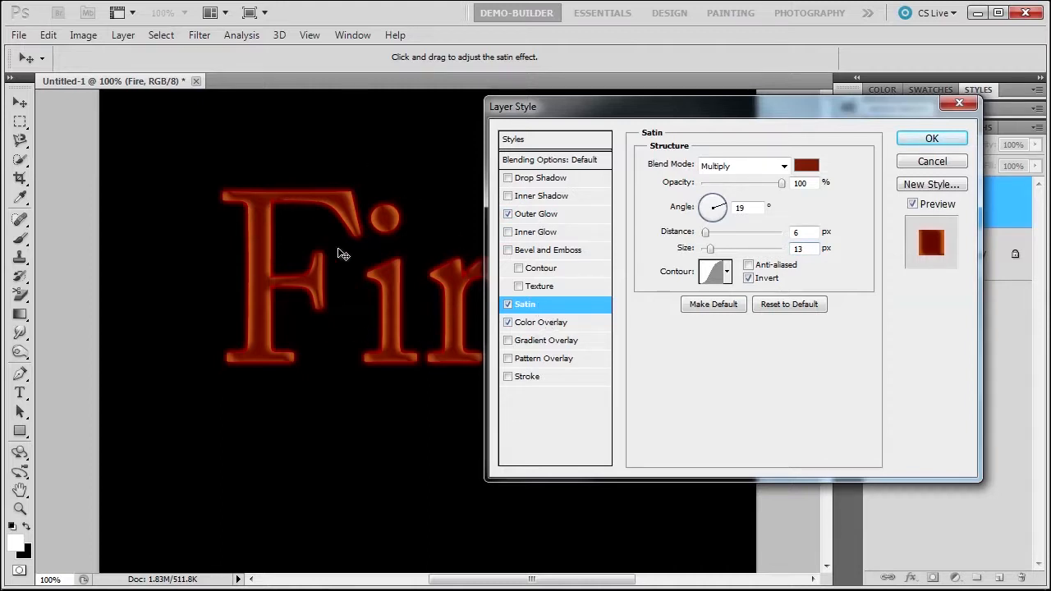
Add an Inner Glow to the Fire text with the Color Dodge blend mode and 100% opacity.
{"action": "left_click", "coordinate": [526, 234]}
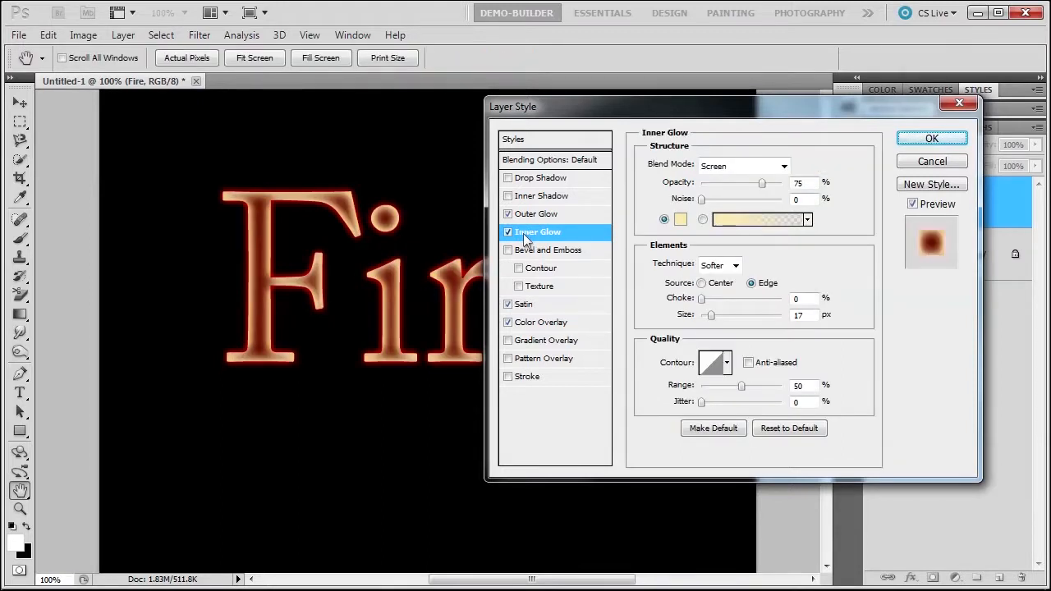
{"action": "left_click", "coordinate": [739, 168]}
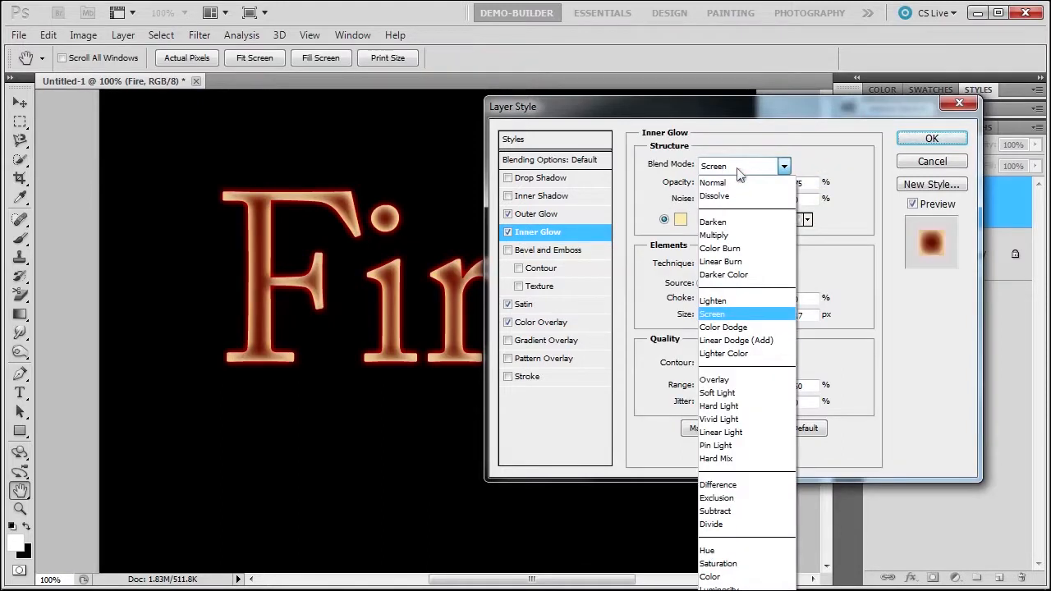
{"action": "left_click", "coordinate": [720, 329]}
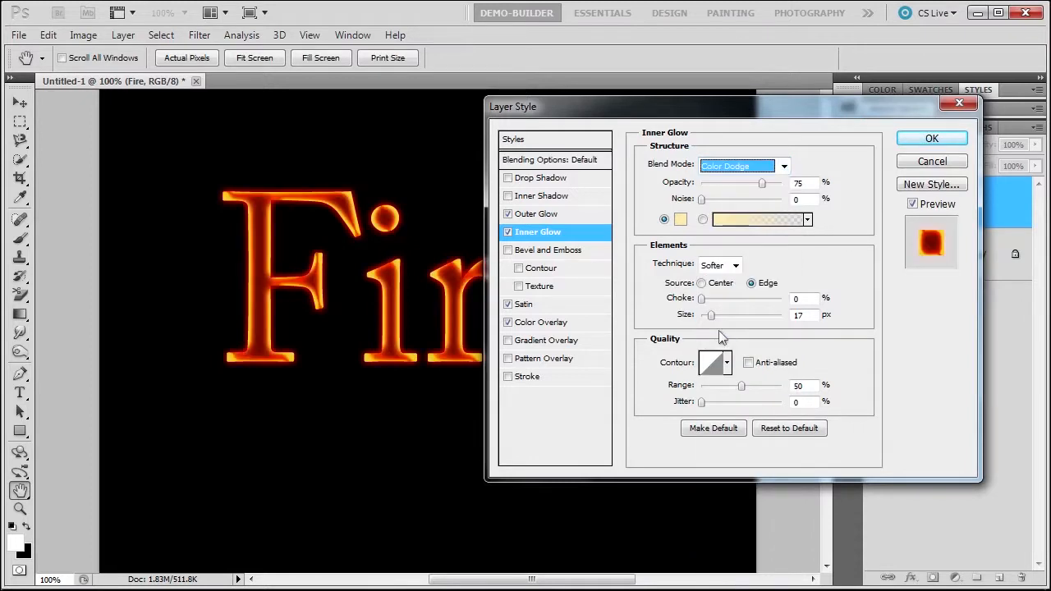
{"action": "left_click", "coordinate": [711, 167]}
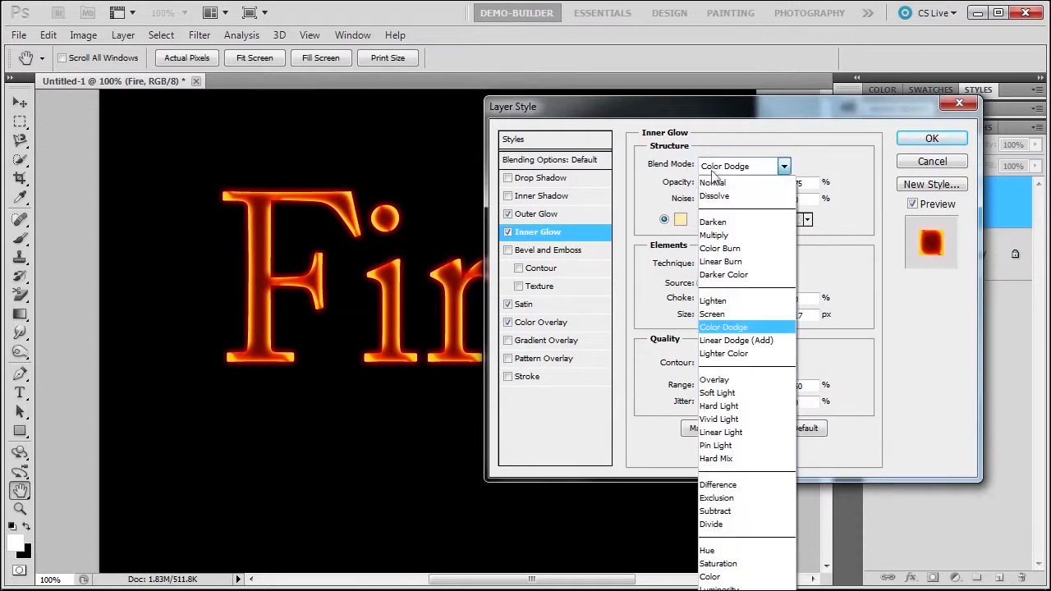
{"action": "left_click", "coordinate": [726, 326]}
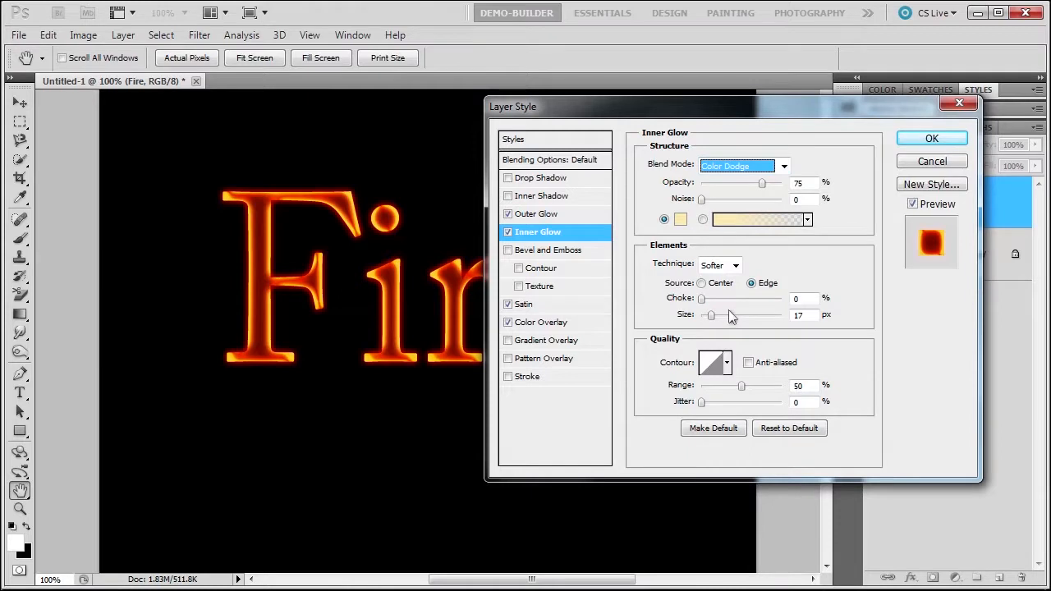
{"action": "left_click_drag", "start_coordinate": [762, 182], "coordinate": [792, 188]}
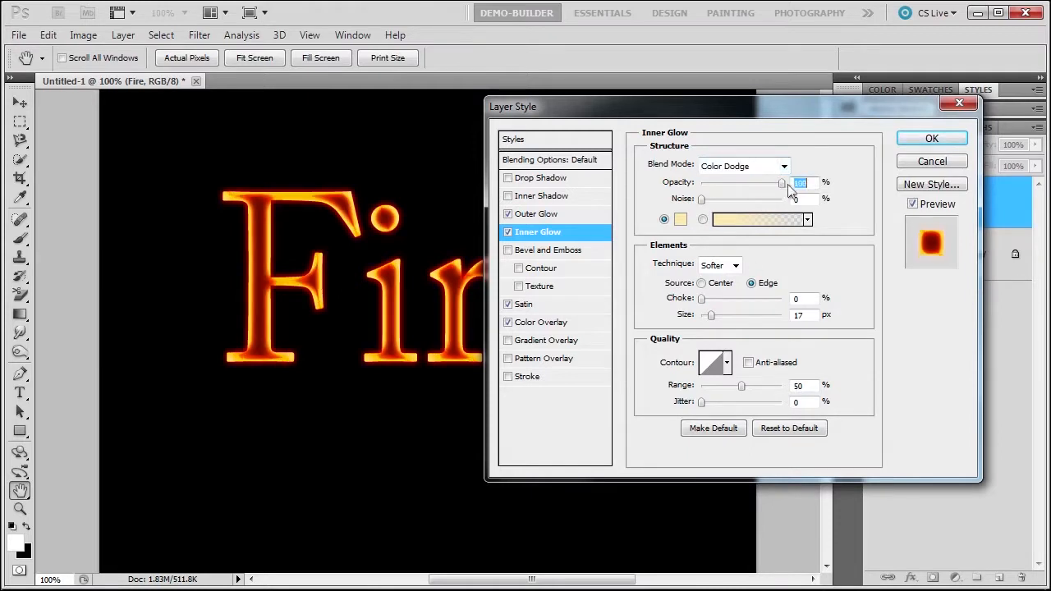
Set the Inner Glow colour to e5c23b.
{"action": "left_click", "coordinate": [680, 220]}
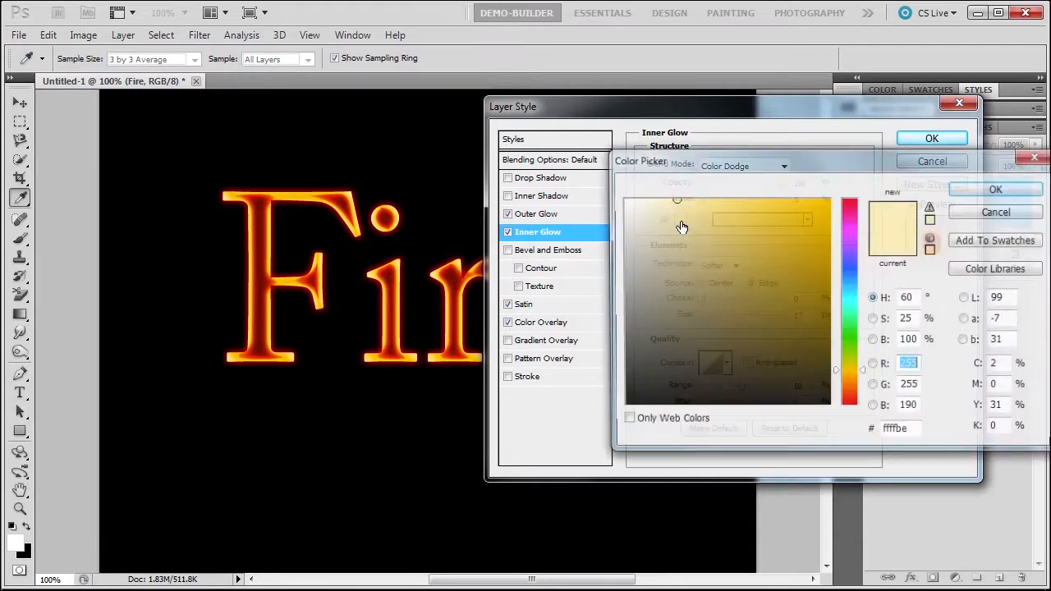
{"action": "left_click_drag", "start_coordinate": [912, 433], "coordinate": [853, 433]}
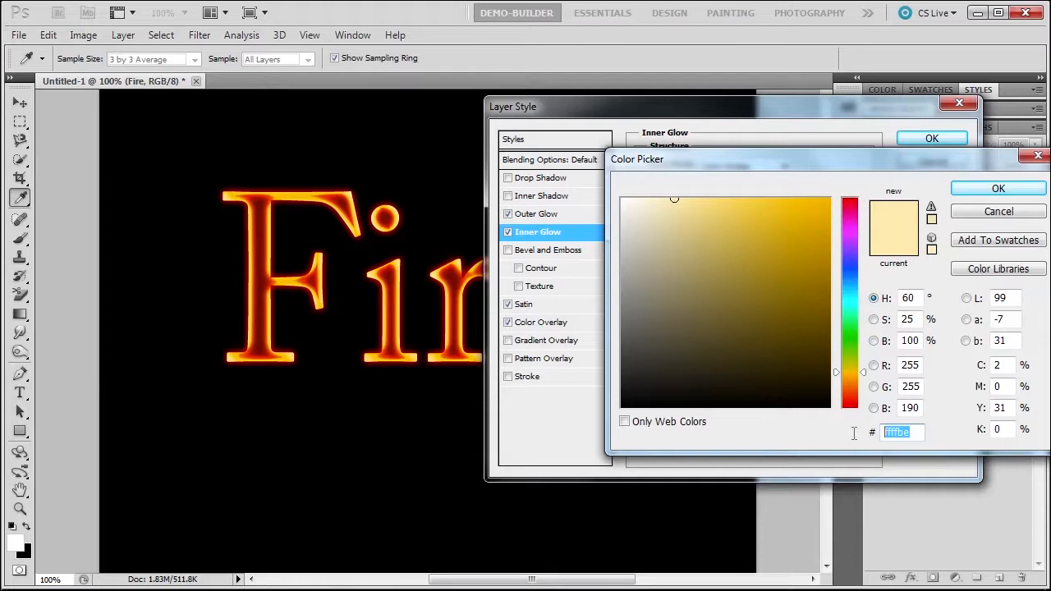
{"action": "type", "text": "5"}
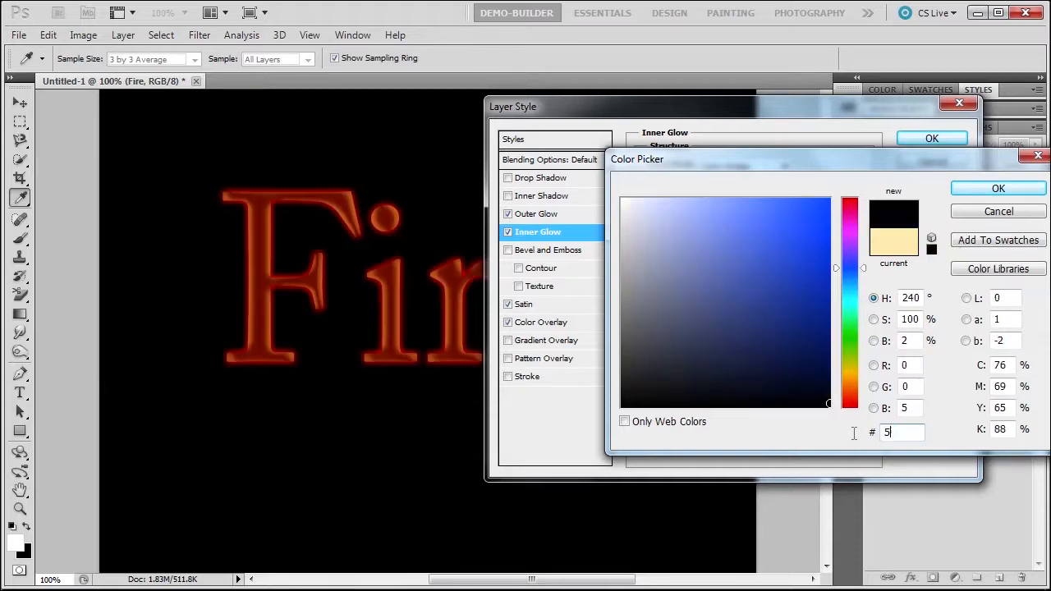
{"action": "type", "text": "c"}
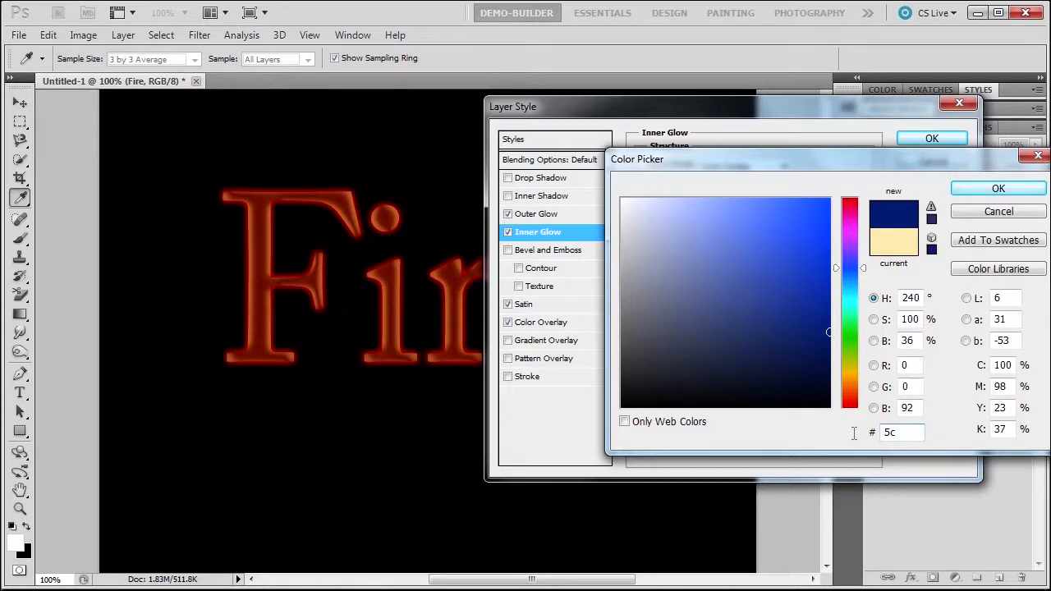
{"action": "type", "text": "23b"}
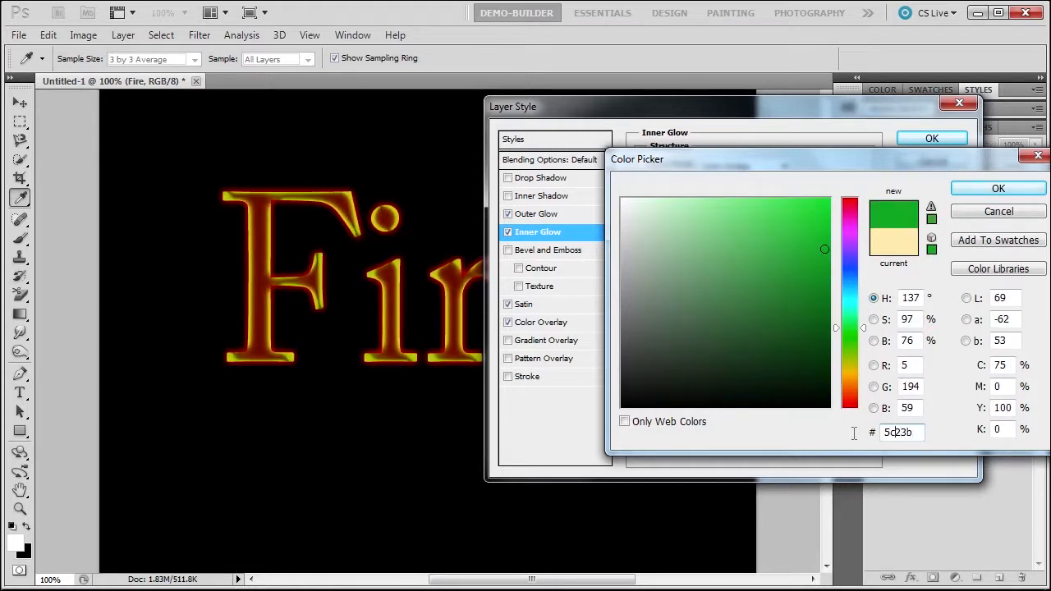
{"action": "key", "text": "Home"}
{"action": "type", "text": "e"}
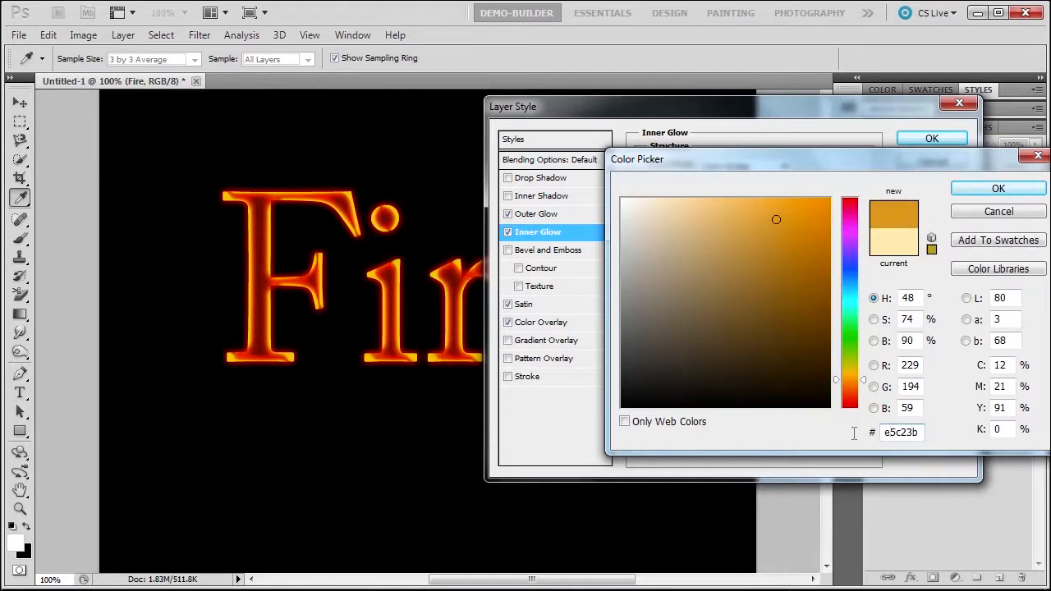
{"action": "left_click", "coordinate": [998, 188]}
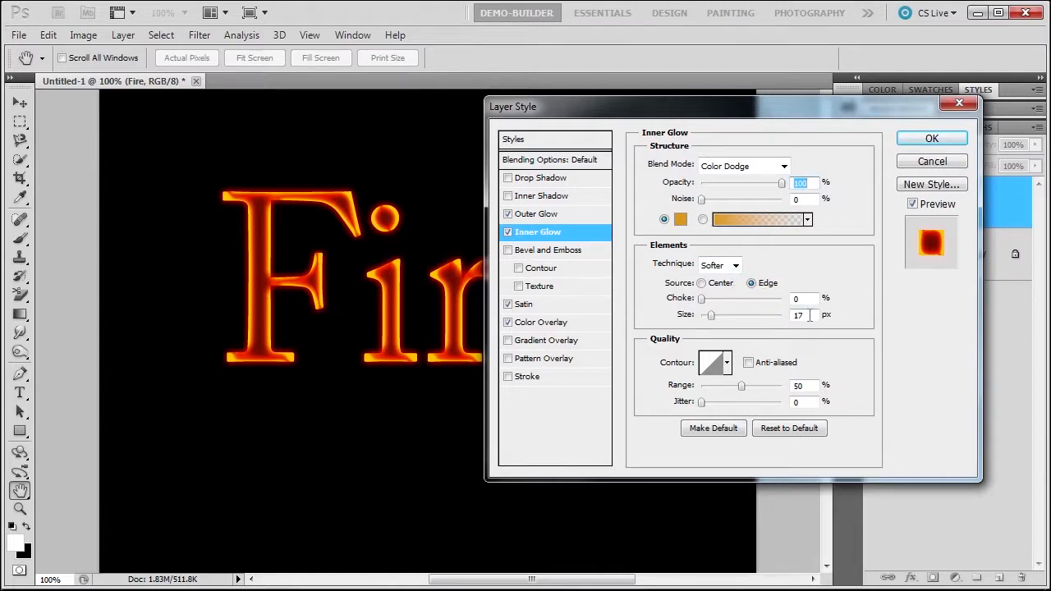
Set the Inner Glow size to 9 px and apply the layer style to the text.
{"action": "left_click_drag", "start_coordinate": [809, 315], "coordinate": [777, 315]}
{"action": "type", "text": "9"}
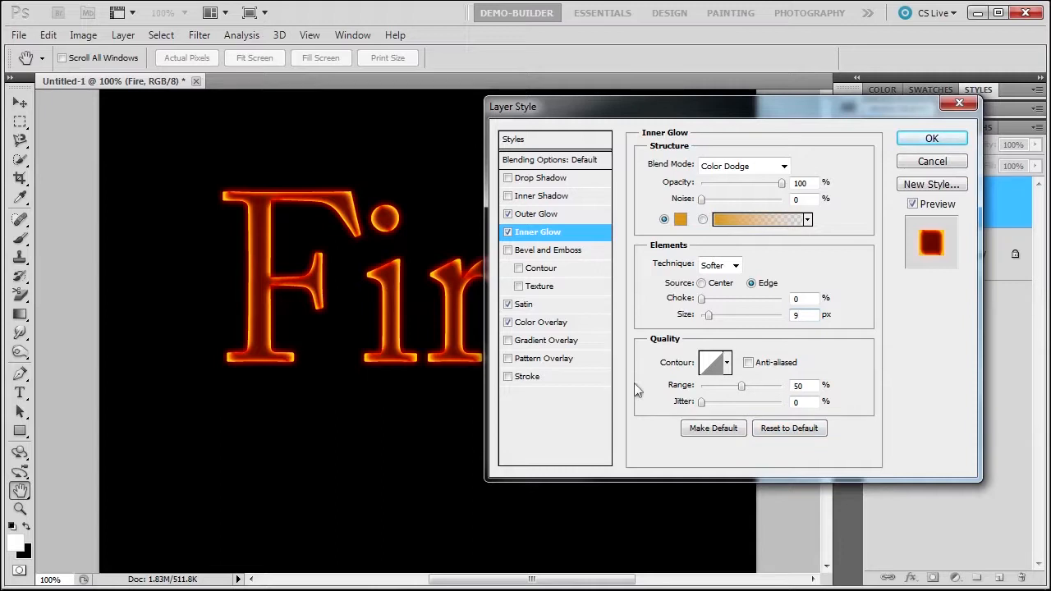
{"action": "left_click", "coordinate": [915, 139]}
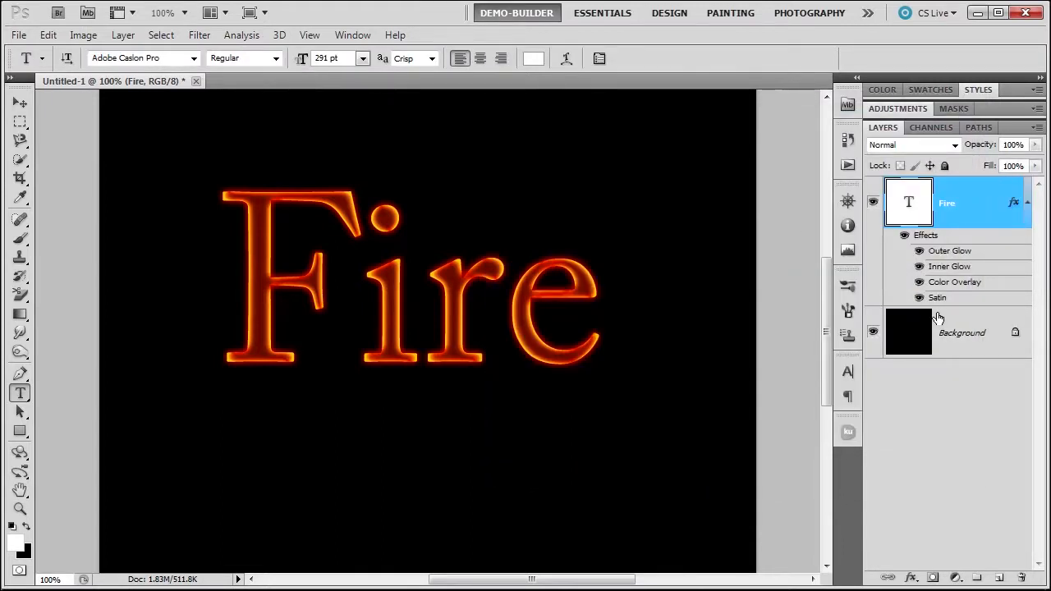
Rasterize the Fire text layer and add a layer mask to it.
{"action": "right_click", "coordinate": [976, 208]}
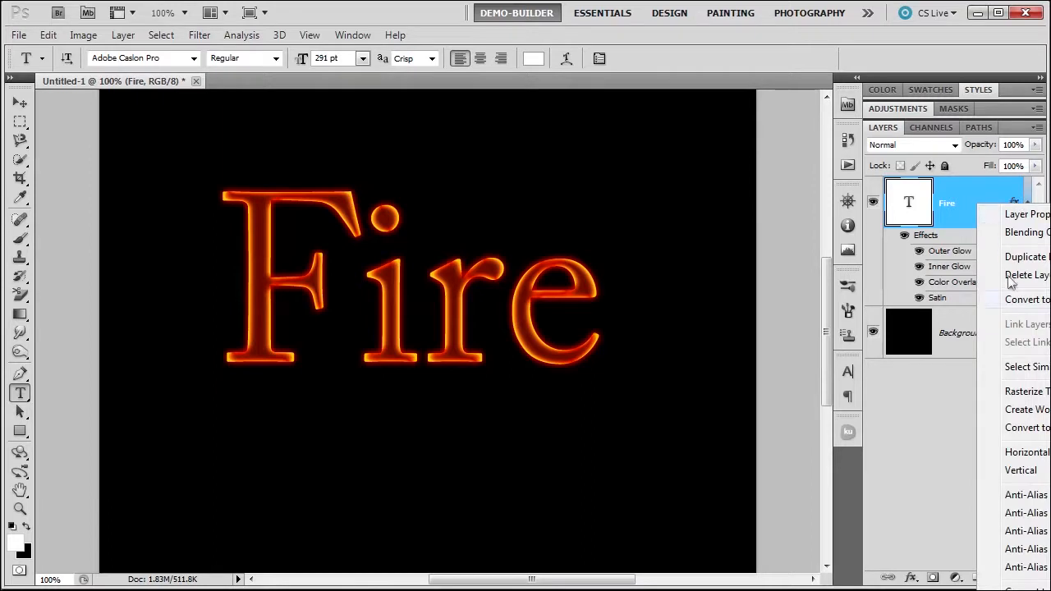
{"action": "left_click", "coordinate": [1016, 397]}
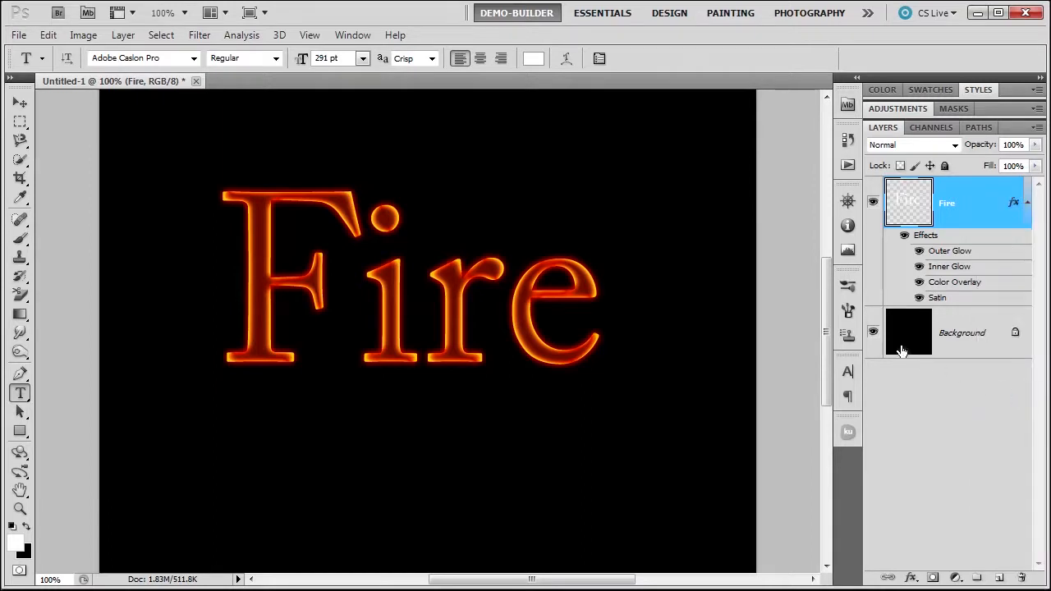
{"action": "left_click", "coordinate": [21, 243]}
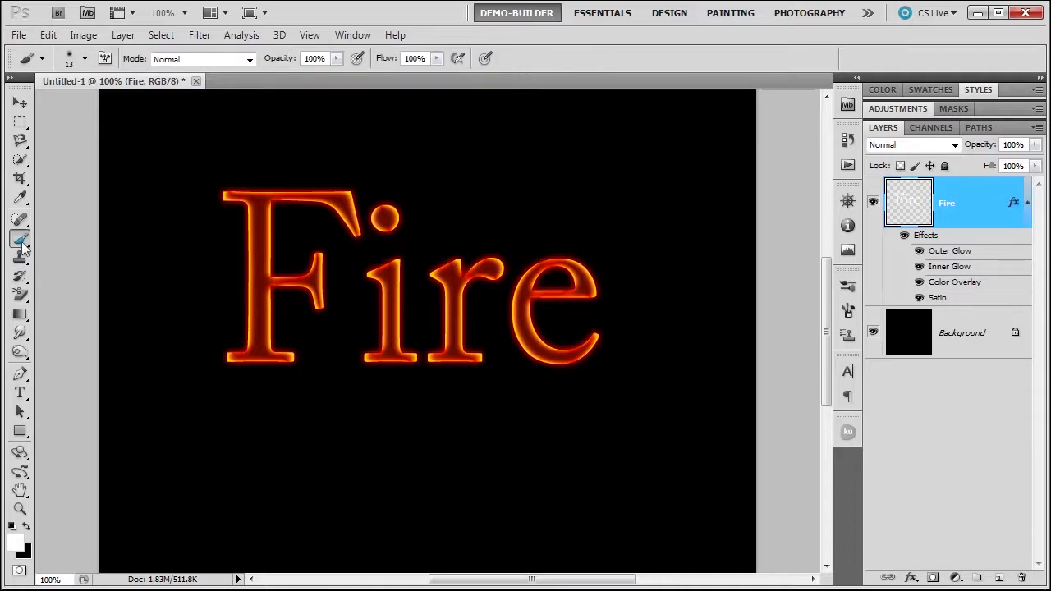
{"action": "left_click", "coordinate": [932, 578]}
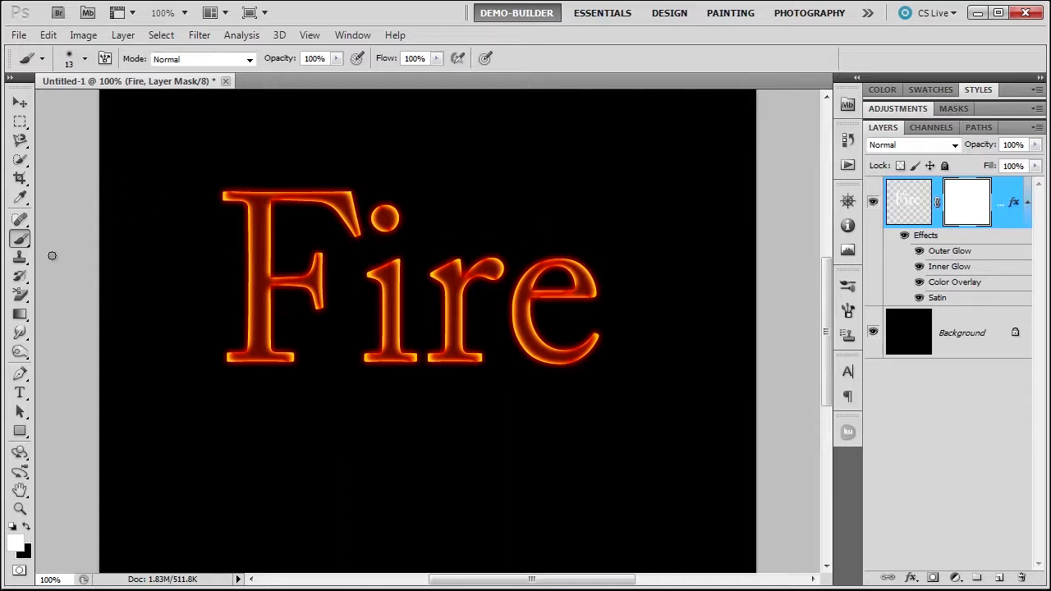
Fade the tops of the letters by painting black on the layer mask with a 60 px brush at 24% opacity.
{"action": "key", "text": "bracketright"}
{"action": "key", "text": "bracketright"}
{"action": "mouse_move", "coordinate": [285, 64]}
{"action": "left_mouse_down"}
{"action": "mouse_move", "coordinate": [244, 68]}
{"action": "mouse_move", "coordinate": [267, 65]}
{"action": "left_mouse_up"}
{"action": "left_click", "coordinate": [26, 526]}
{"action": "left_click_drag", "start_coordinate": [202, 183], "coordinate": [340, 188]}
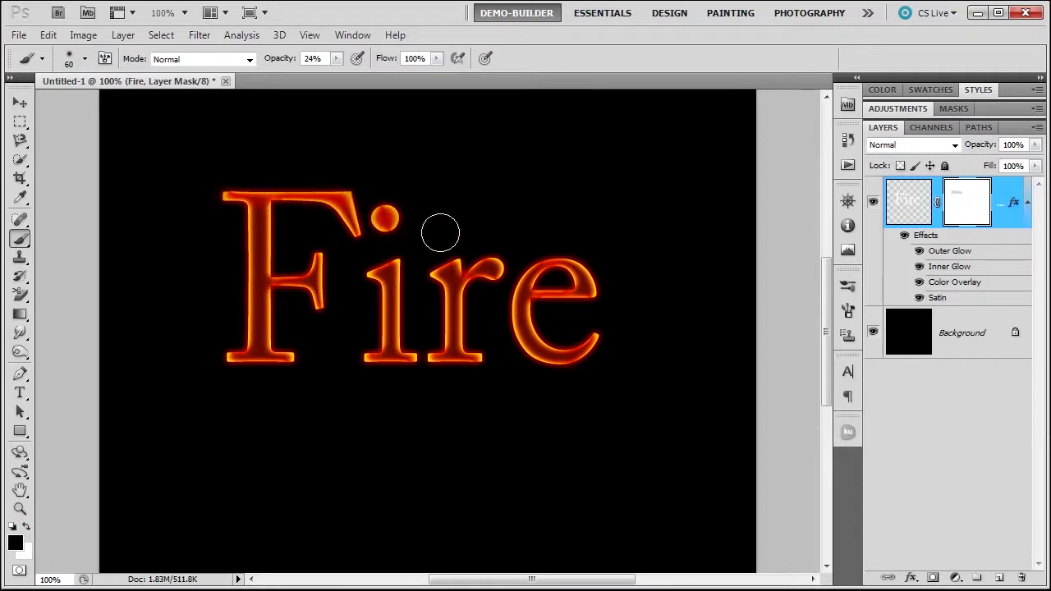
{"action": "mouse_move", "coordinate": [580, 254]}
{"action": "left_mouse_down"}
{"action": "mouse_move", "coordinate": [494, 257]}
{"action": "mouse_move", "coordinate": [318, 194]}
{"action": "mouse_move", "coordinate": [203, 174]}
{"action": "mouse_move", "coordinate": [215, 189]}
{"action": "mouse_move", "coordinate": [373, 215]}
{"action": "mouse_move", "coordinate": [450, 273]}
{"action": "mouse_move", "coordinate": [621, 259]}
{"action": "mouse_move", "coordinate": [415, 255]}
{"action": "mouse_move", "coordinate": [327, 170]}
{"action": "mouse_move", "coordinate": [197, 181]}
{"action": "mouse_move", "coordinate": [440, 200]}
{"action": "mouse_move", "coordinate": [204, 191]}
{"action": "mouse_move", "coordinate": [497, 260]}
{"action": "mouse_move", "coordinate": [630, 262]}
{"action": "mouse_move", "coordinate": [370, 269]}
{"action": "mouse_move", "coordinate": [514, 250]}
{"action": "mouse_move", "coordinate": [587, 258]}
{"action": "mouse_move", "coordinate": [359, 256]}
{"action": "mouse_move", "coordinate": [493, 258]}
{"action": "mouse_move", "coordinate": [399, 192]}
{"action": "mouse_move", "coordinate": [384, 185]}
{"action": "mouse_move", "coordinate": [384, 205]}
{"action": "mouse_move", "coordinate": [351, 175]}
{"action": "mouse_move", "coordinate": [356, 183]}
{"action": "mouse_move", "coordinate": [239, 182]}
{"action": "mouse_move", "coordinate": [201, 203]}
{"action": "mouse_move", "coordinate": [221, 183]}
{"action": "mouse_move", "coordinate": [276, 180]}
{"action": "mouse_move", "coordinate": [347, 196]}
{"action": "mouse_move", "coordinate": [353, 233]}
{"action": "left_mouse_up"}
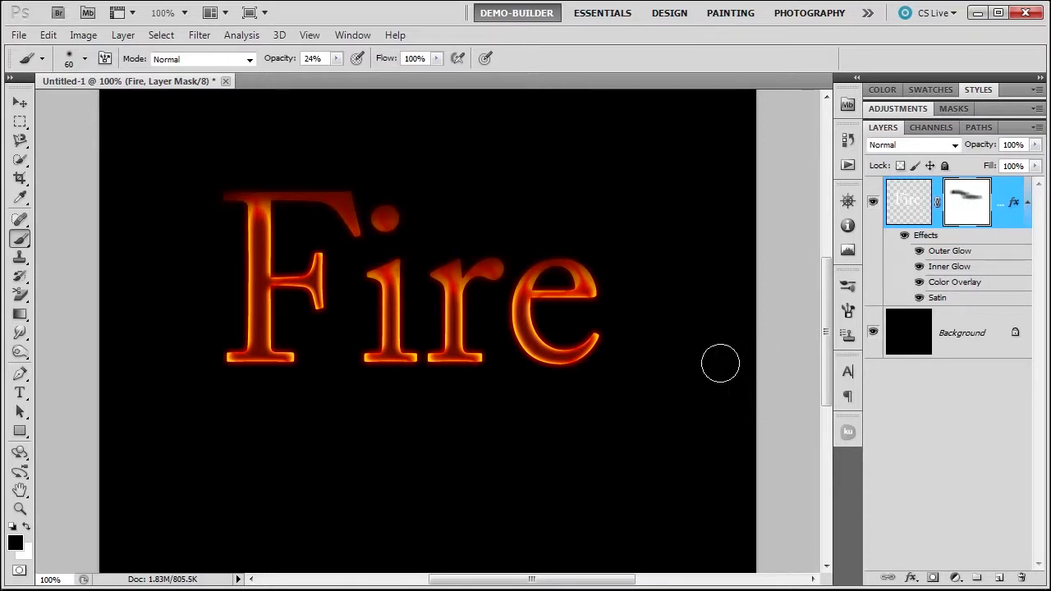
Open the Fire layer's image, not its mask, in Liquify and choose the Forward Warp tool with brush size 73.
{"action": "left_click", "coordinate": [197, 40]}
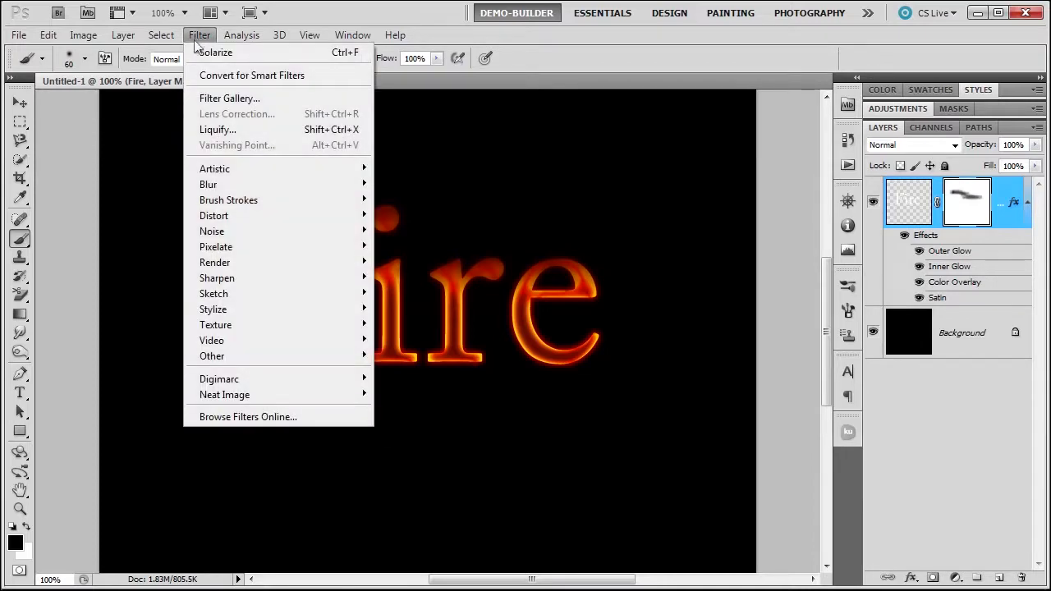
{"action": "left_click", "coordinate": [227, 132]}
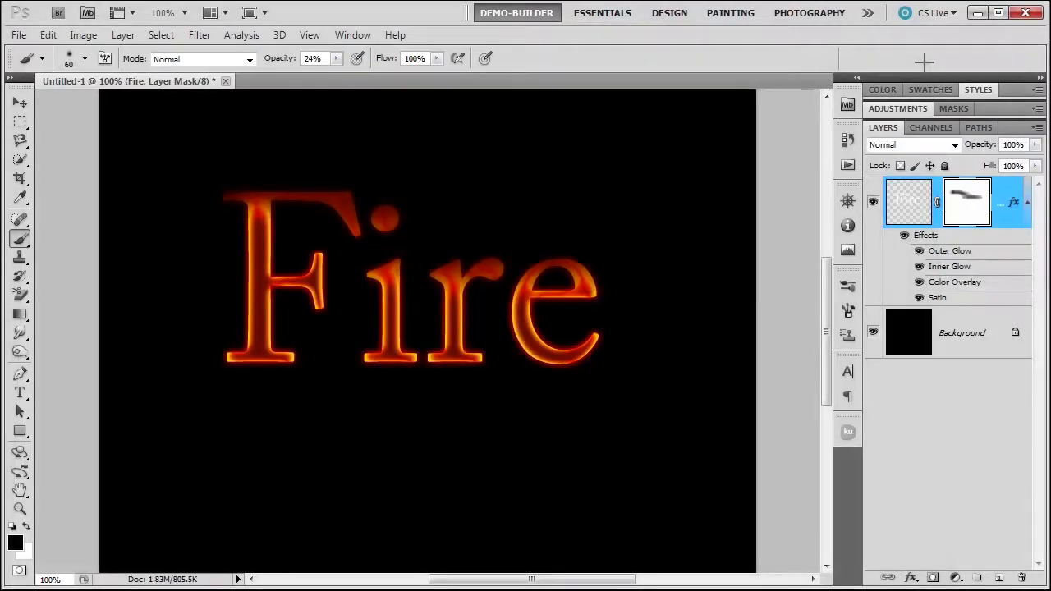
{"action": "left_click", "coordinate": [896, 201]}
{"action": "left_click", "coordinate": [198, 34]}
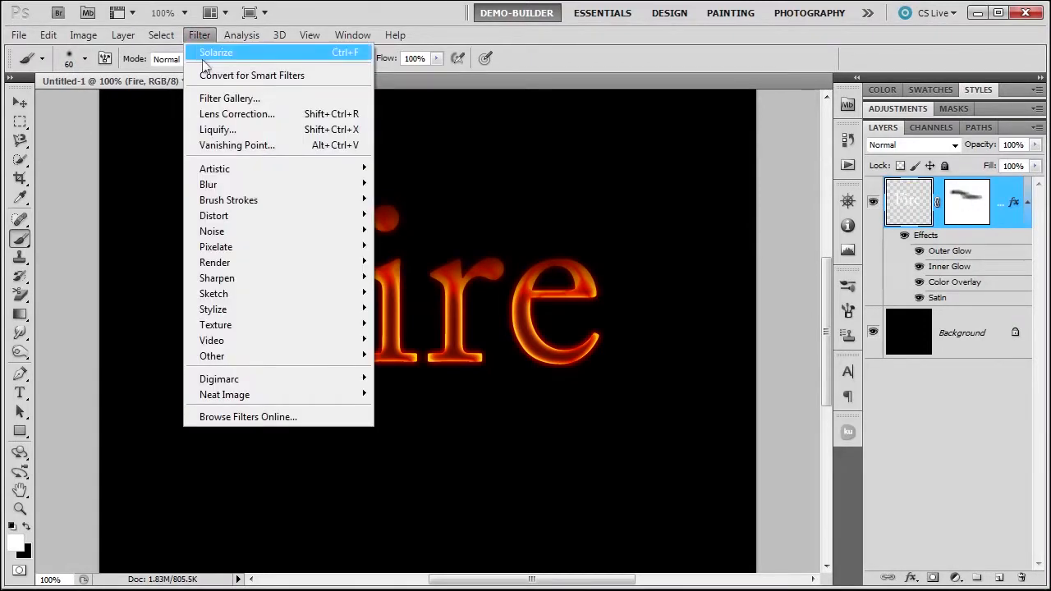
{"action": "left_click", "coordinate": [226, 133]}
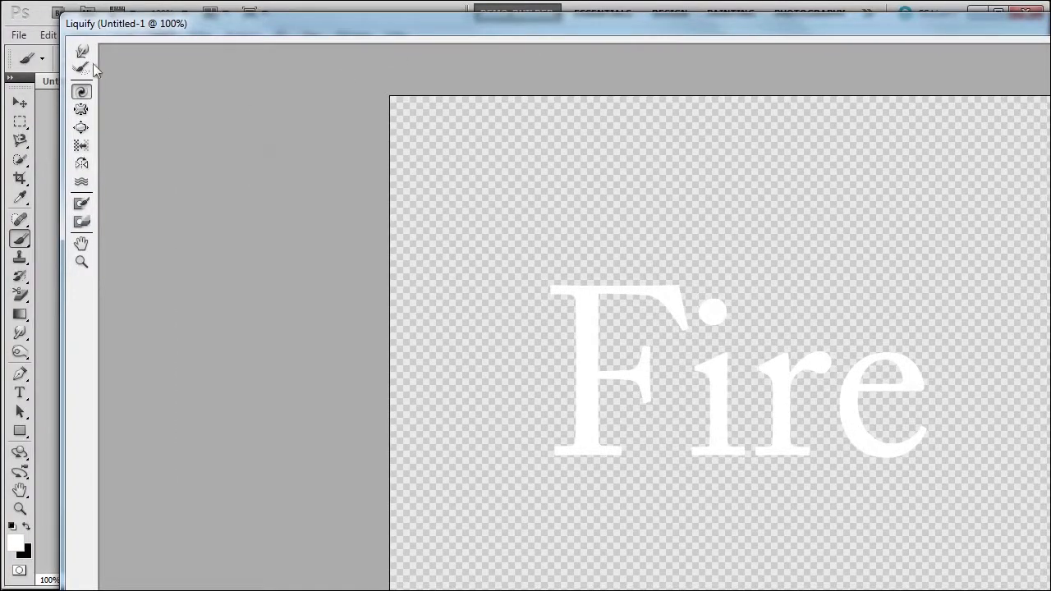
{"action": "left_click", "coordinate": [82, 51]}
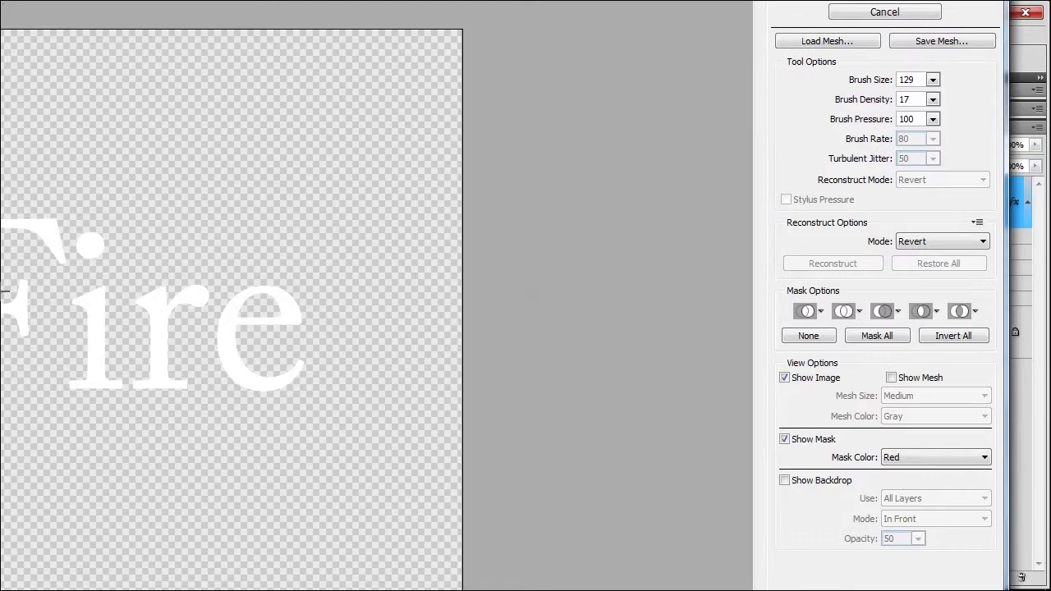
{"action": "left_click_drag", "start_coordinate": [874, 80], "coordinate": [853, 79]}
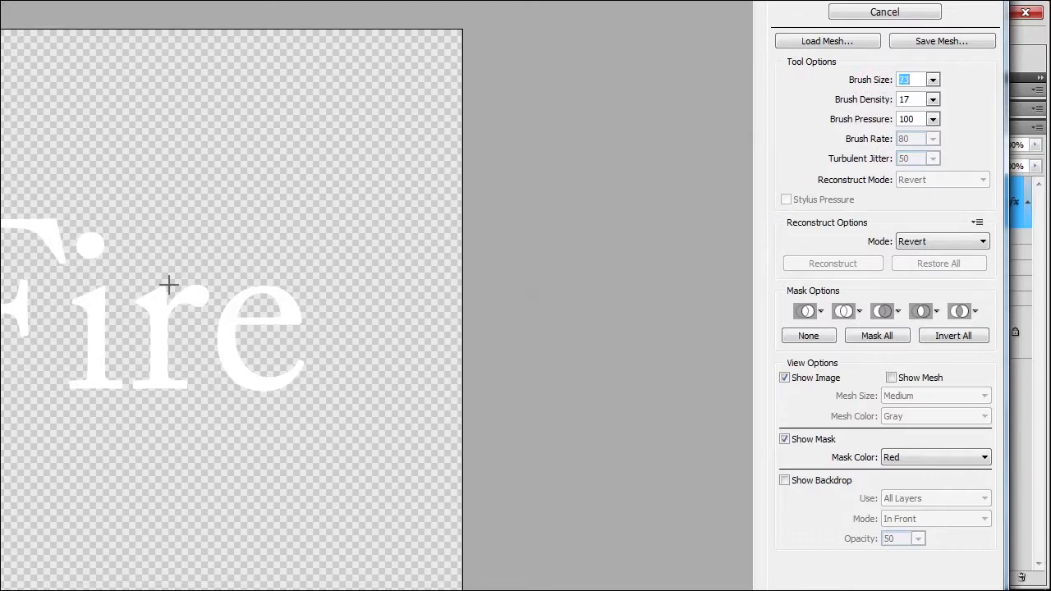